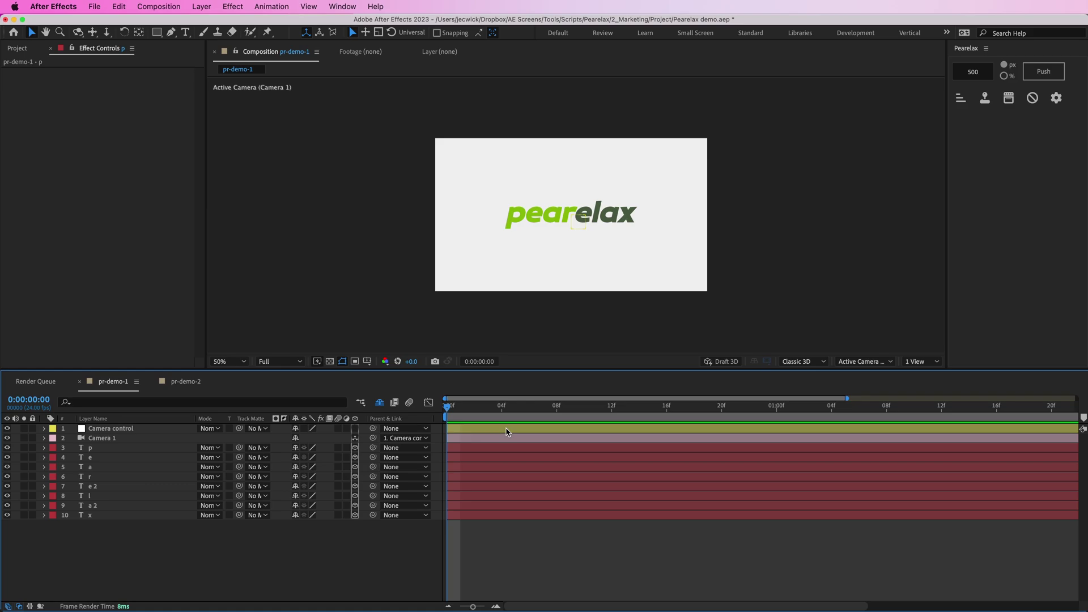
- Switch the viewer to a 2 Views layout (Active Camera plus Top) and select layer p
click(929, 361)
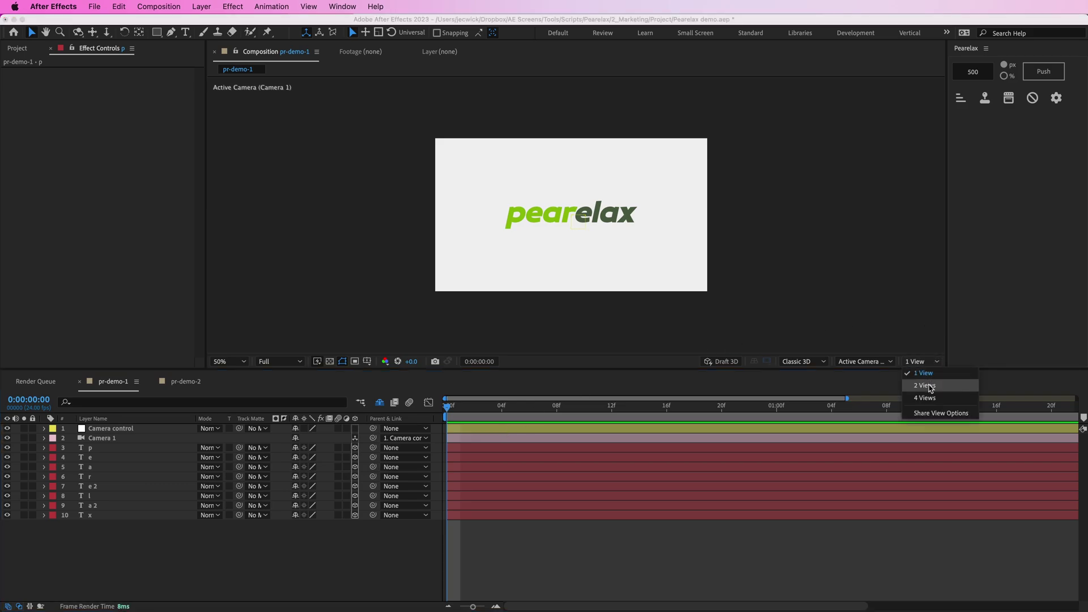
click(925, 386)
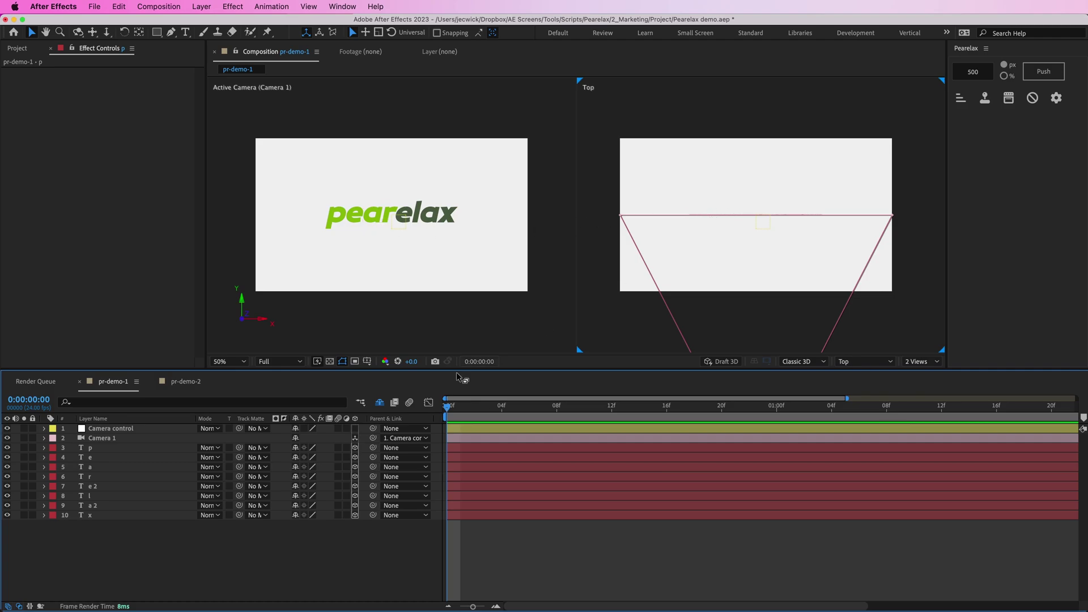
click(103, 451)
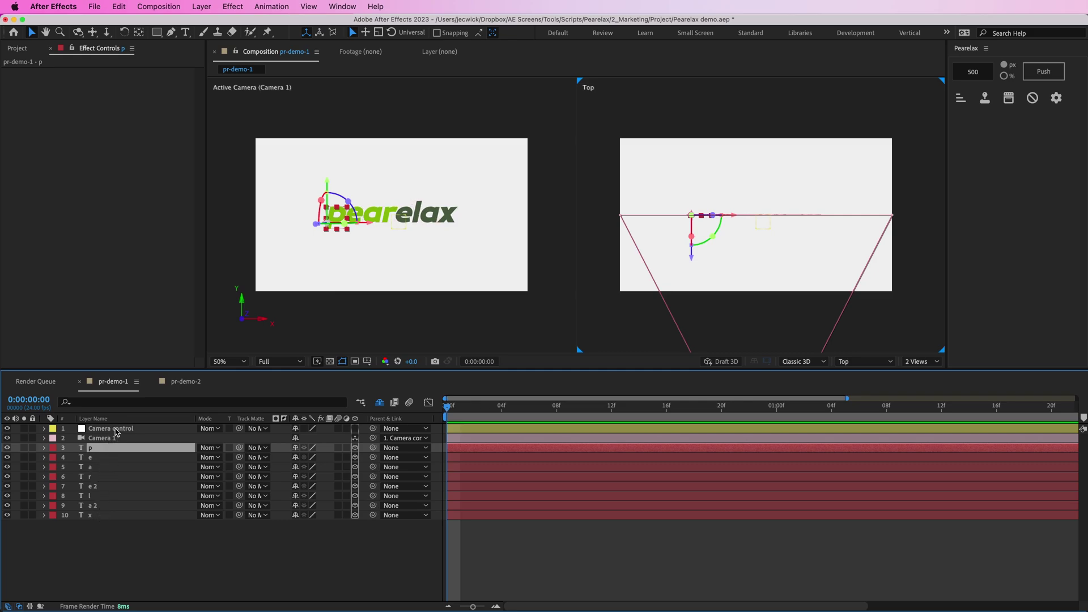
- Hide the Camera control layer, then drag layer p back along its Z axis in the Top view
click(7, 429)
click(112, 438)
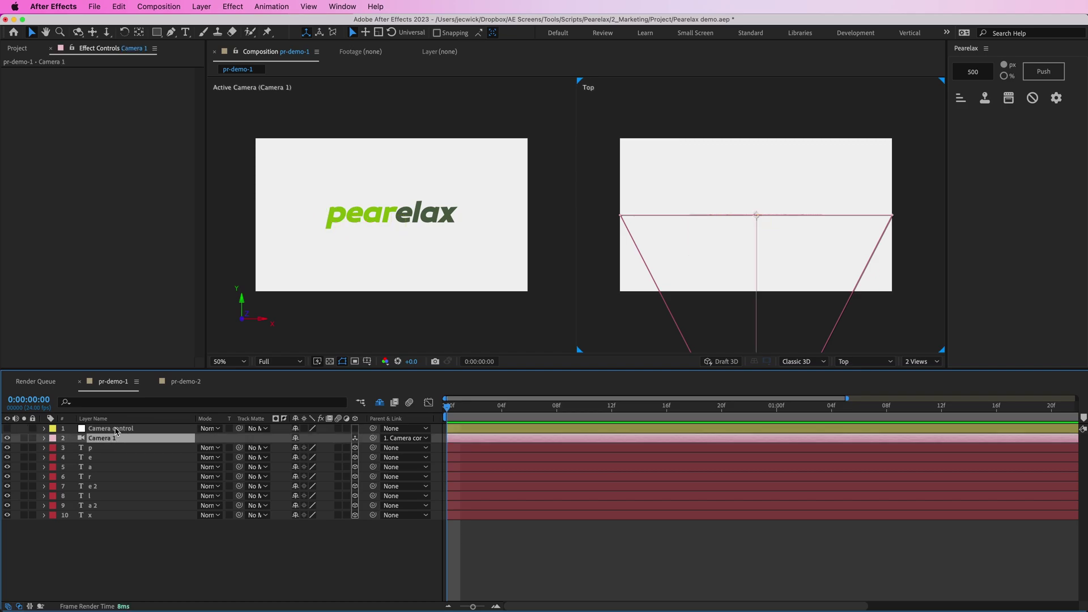
click(116, 447)
key(F2)
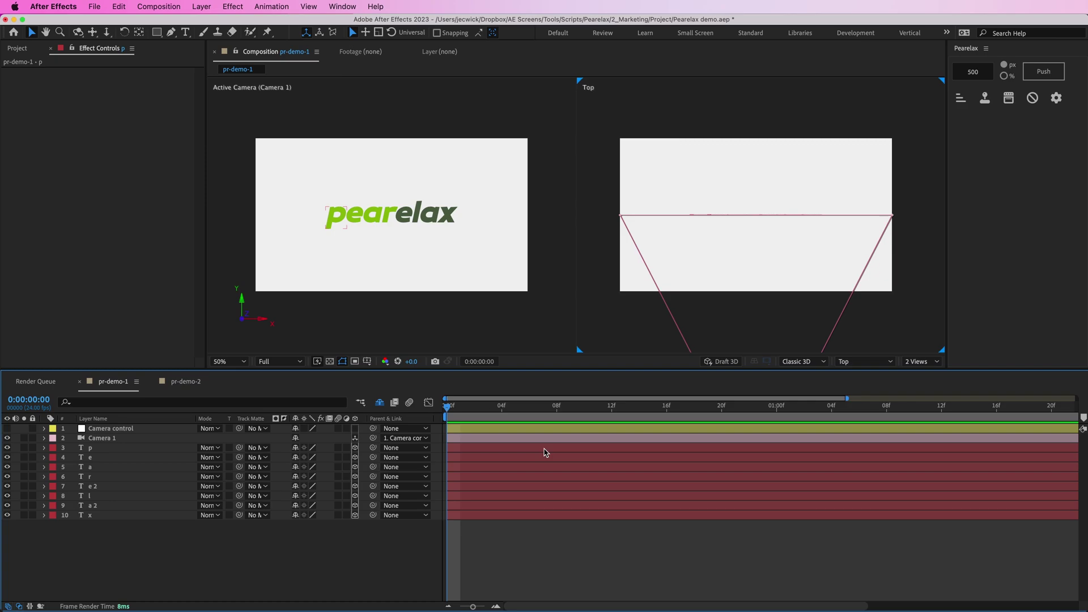
click(546, 452)
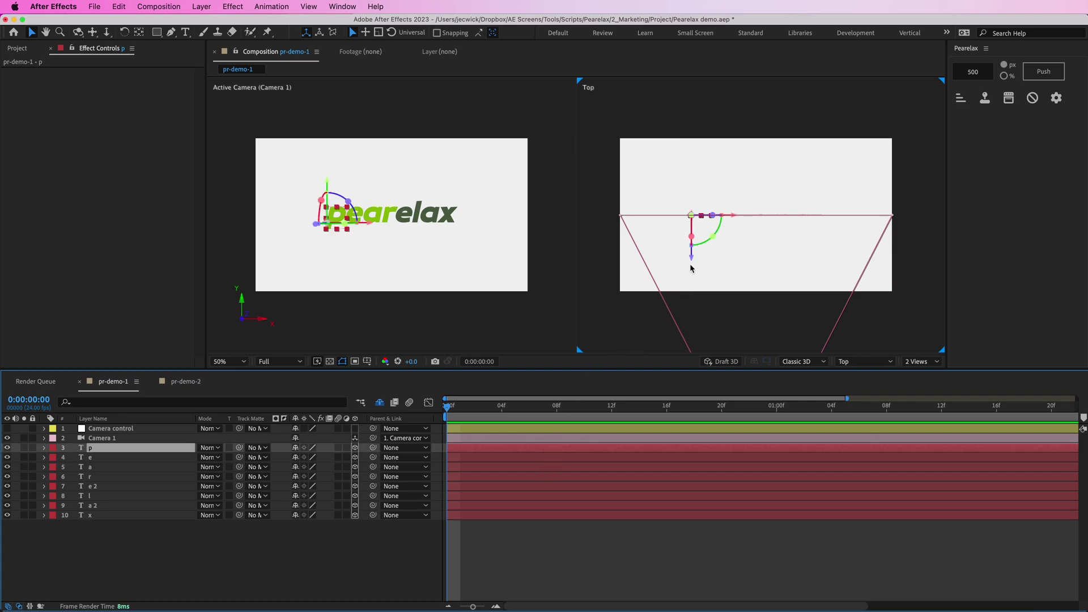
drag(692, 268, 692, 196)
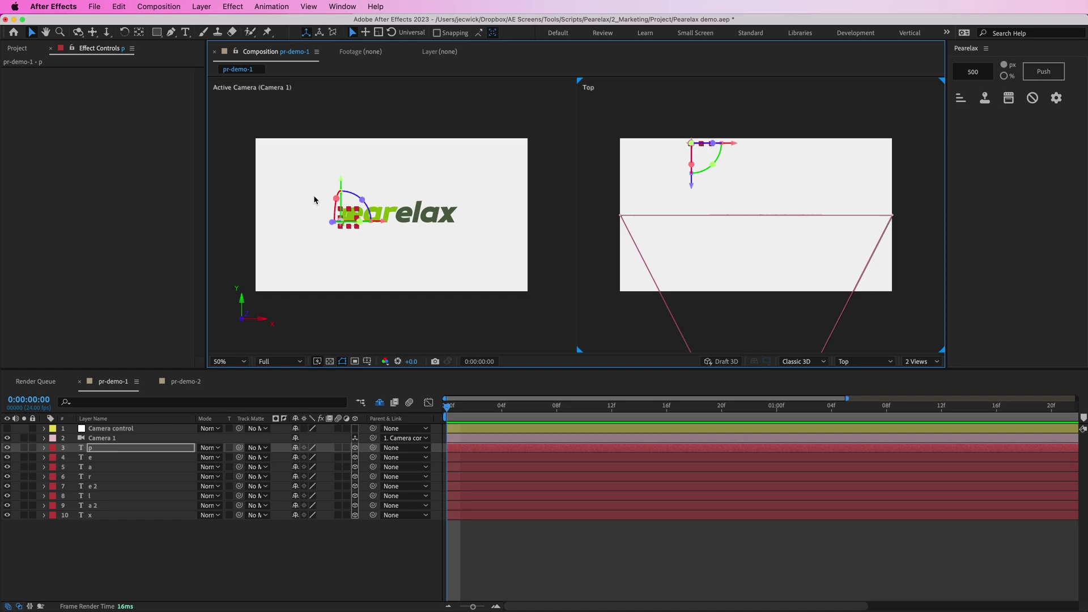
- Undo the manual move and push layer p 500 px back with Pearelax
key(super+z)
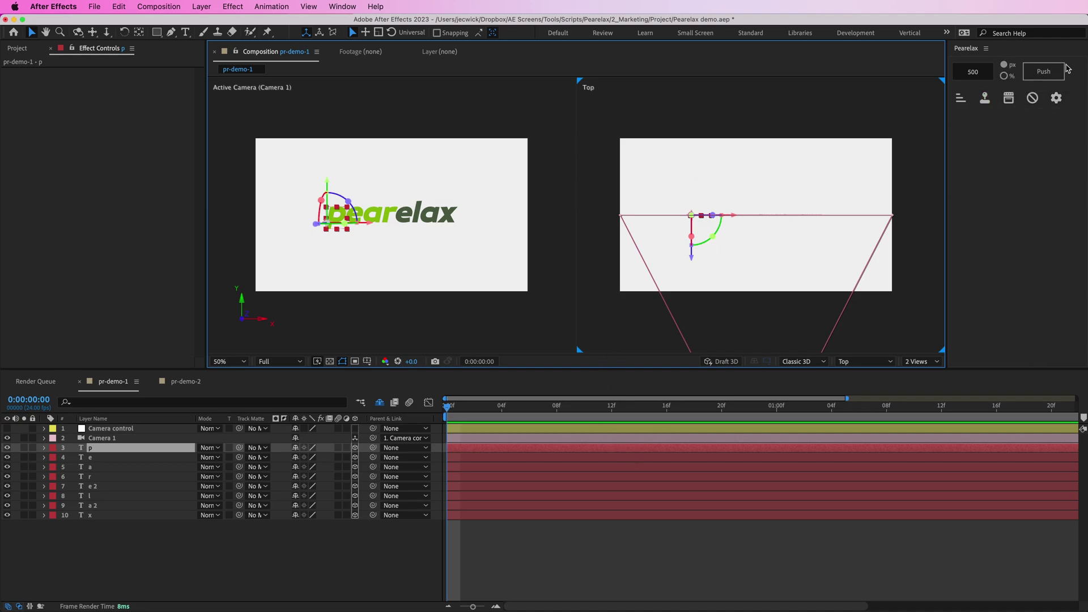
click(1050, 72)
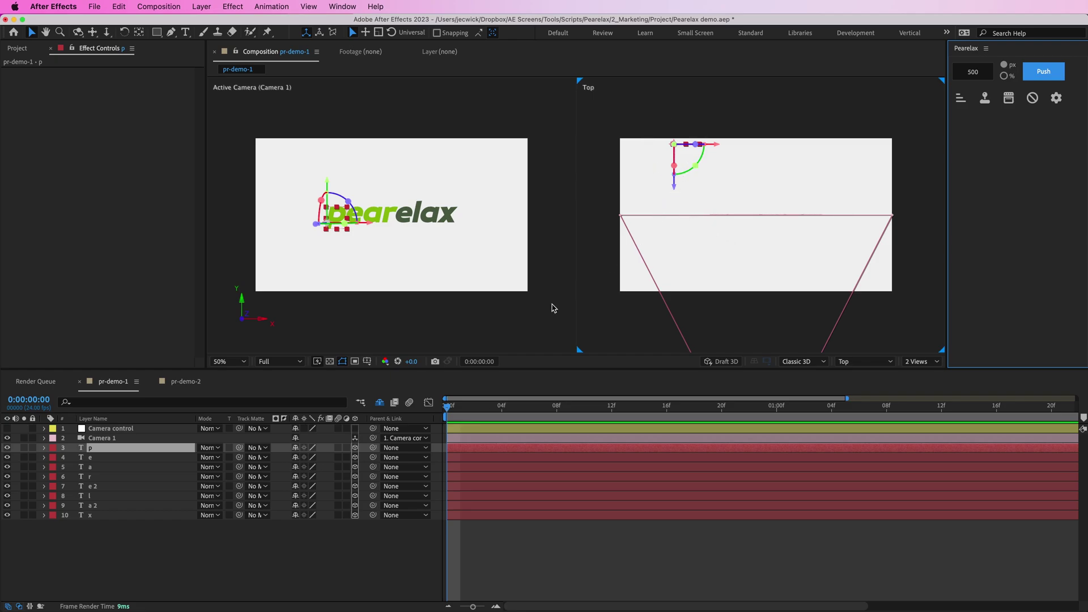
- Show p's Position and Scale, checking Z 500 and scale 126.7857% without changing them
key(p)
key(shift+s)
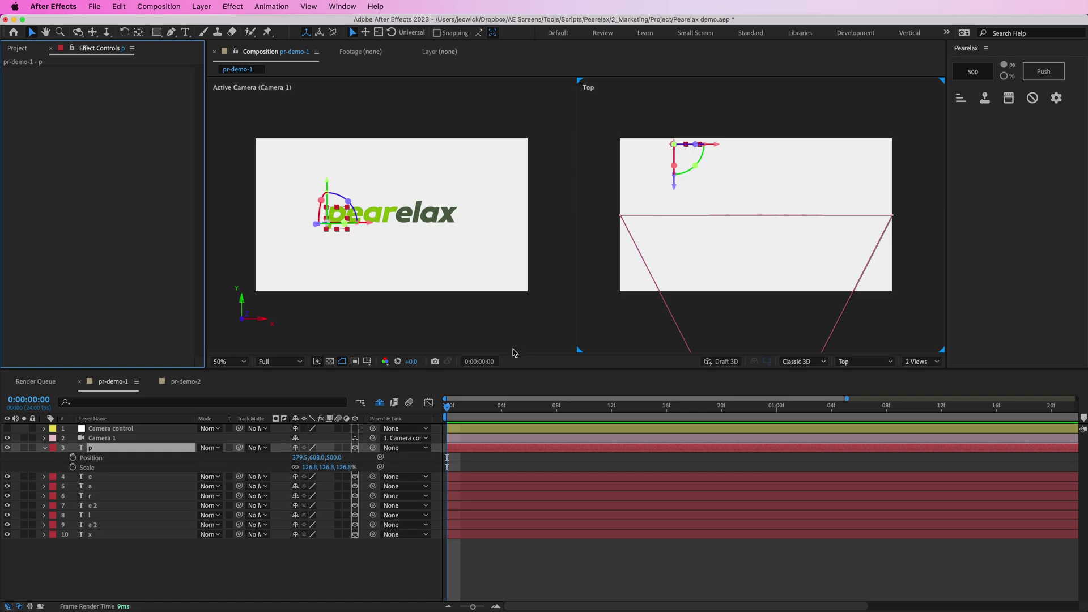
click(336, 457)
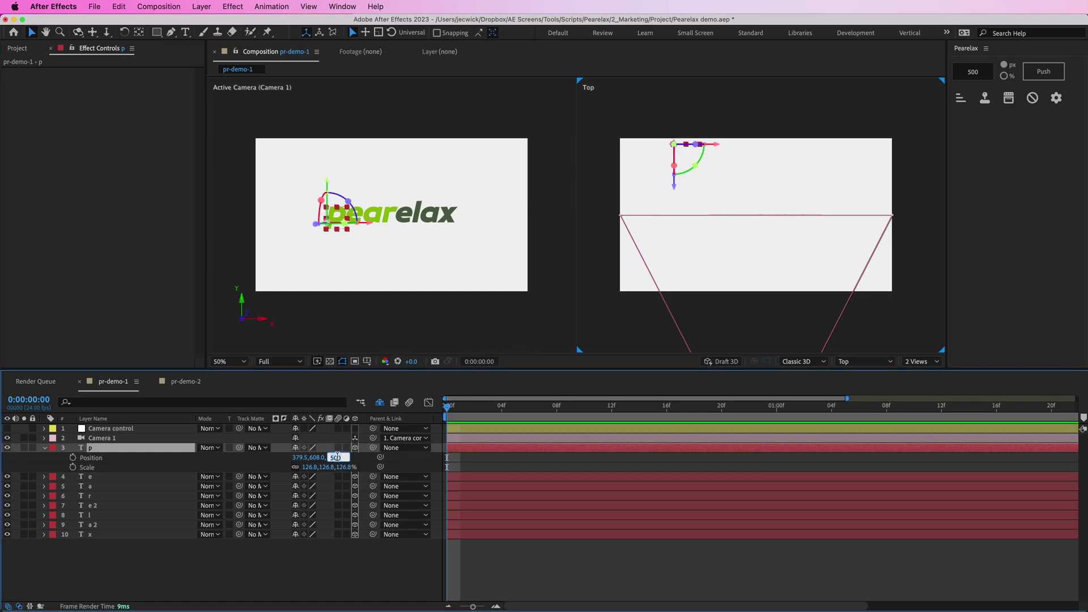
click(473, 463)
click(352, 467)
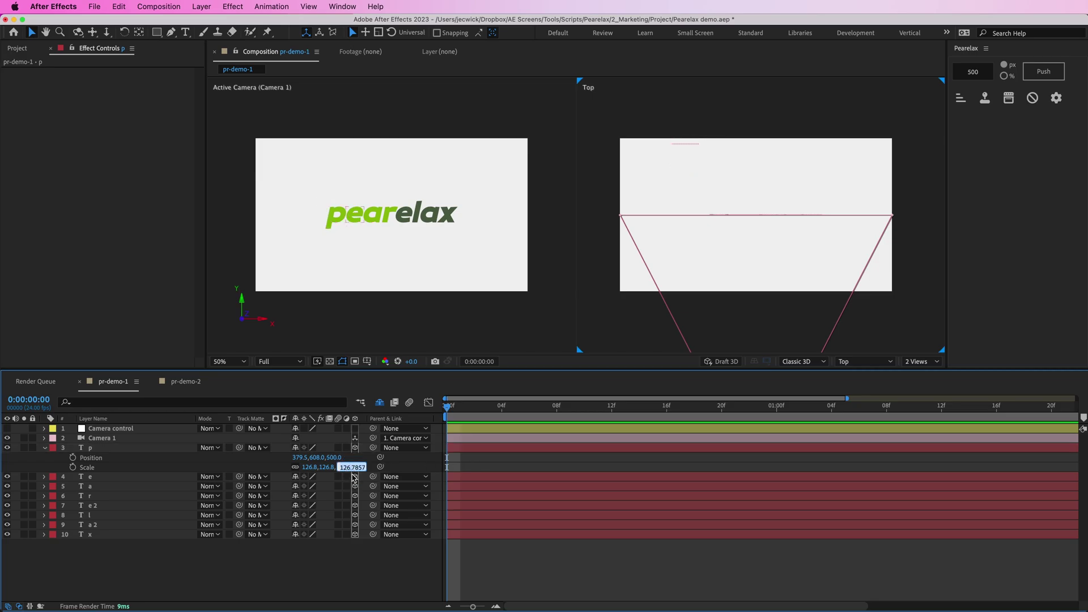
click(549, 419)
- Show the Camera control's Position (960, 540) and scrub its Y value upward
drag(304, 181, 479, 238)
click(479, 239)
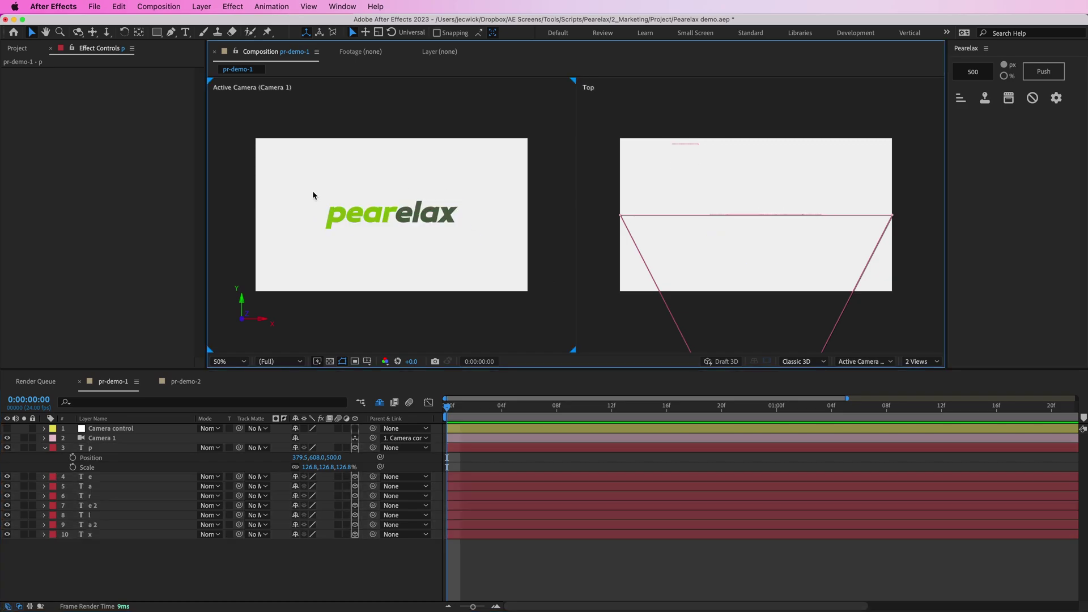
click(104, 429)
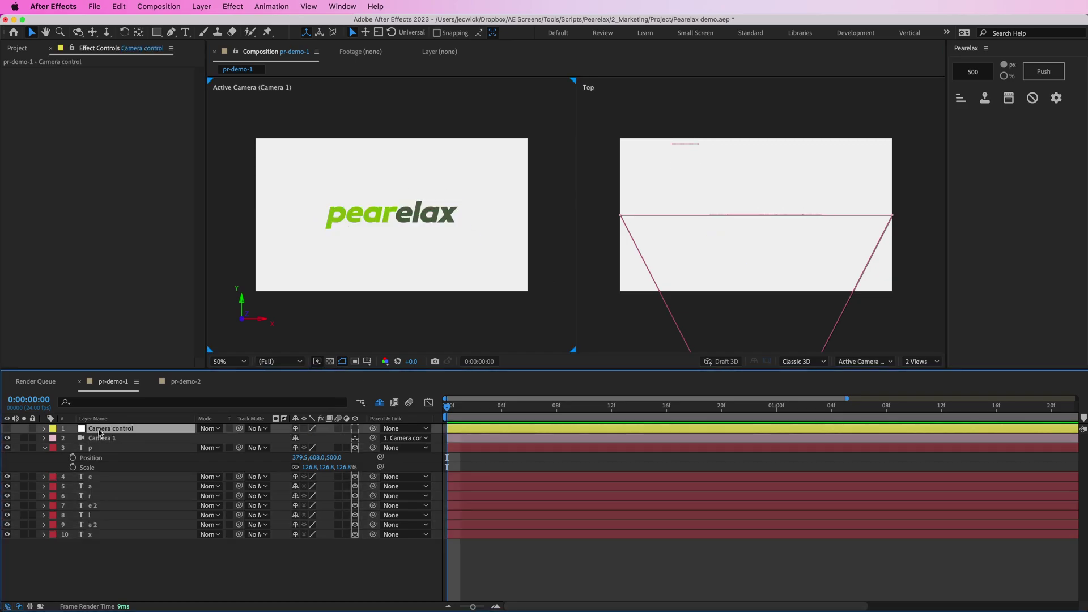
key(p)
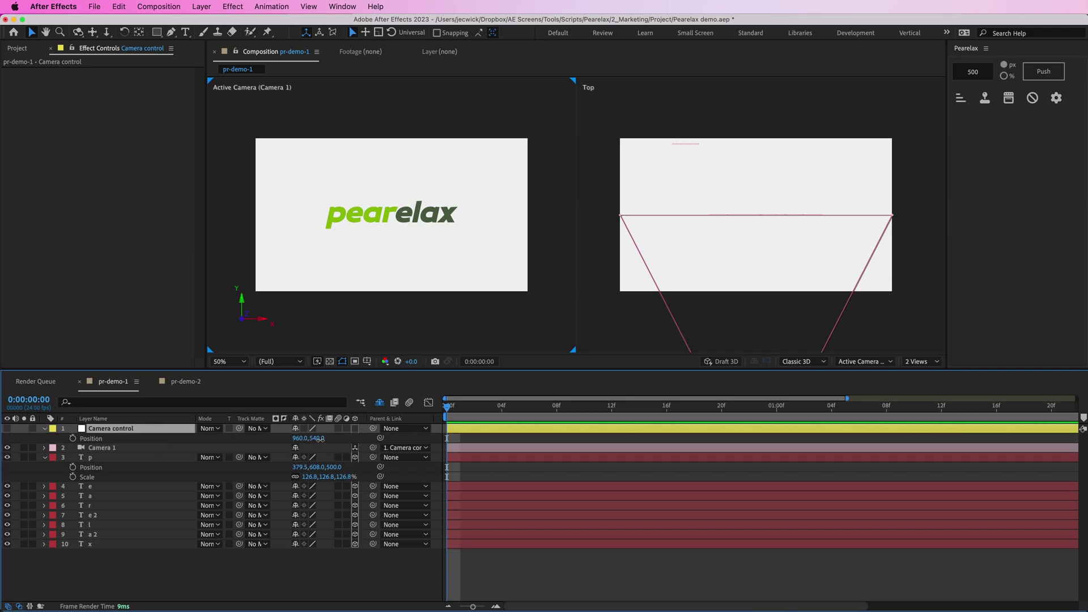
drag(318, 439, 471, 429)
- Undo the Camera control Y change and select letter layers p through x
key(super+z)
click(524, 477)
click(514, 461)
click(507, 475)
click(507, 460)
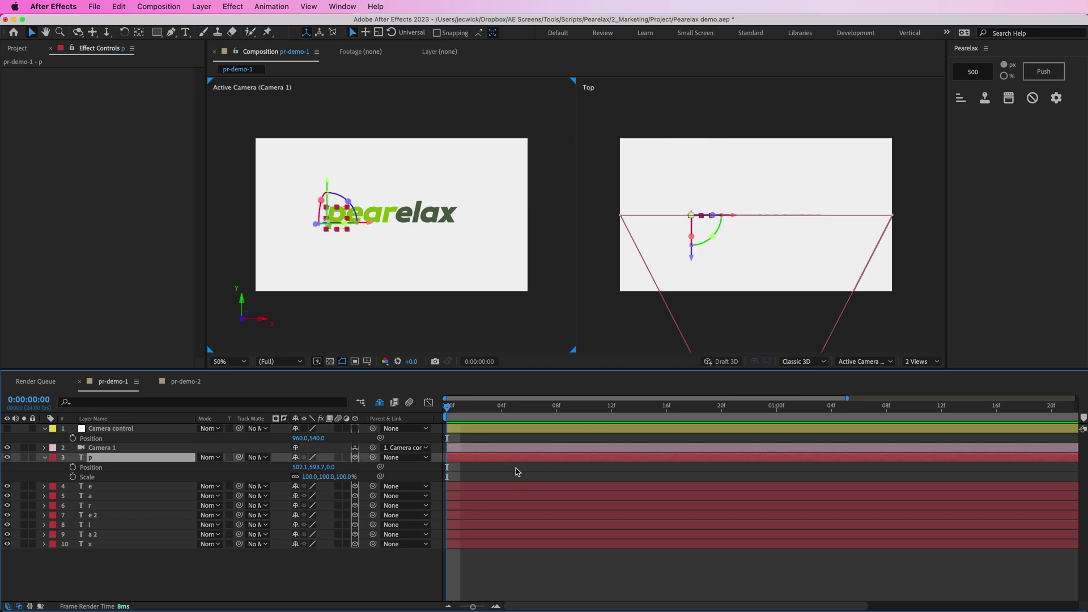
shift+click(485, 545)
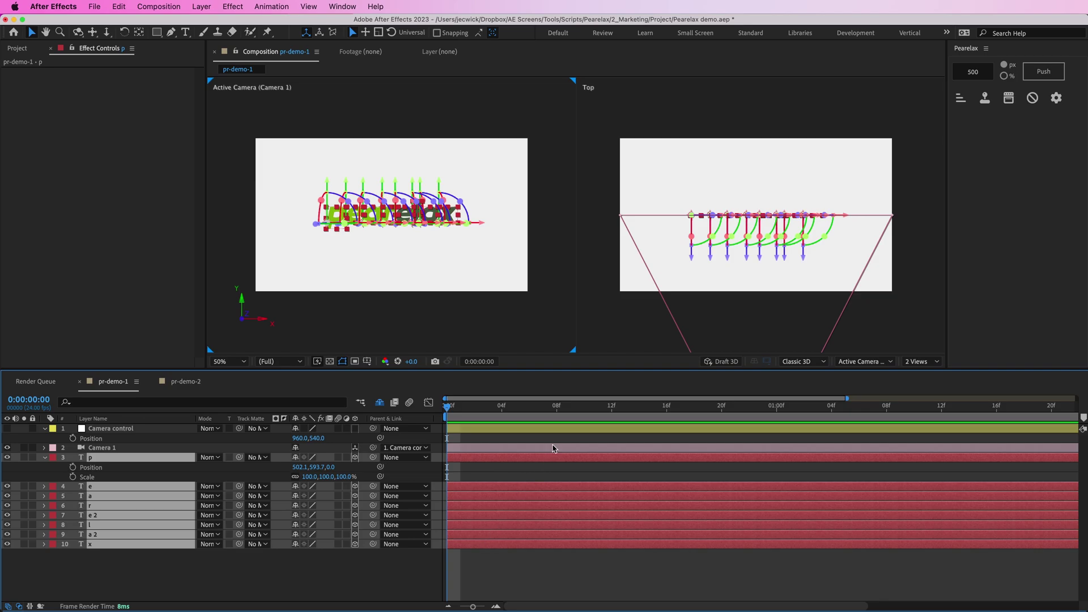
- Push all the letter layers 500 px back with Pearelax, then undo that push
click(1043, 72)
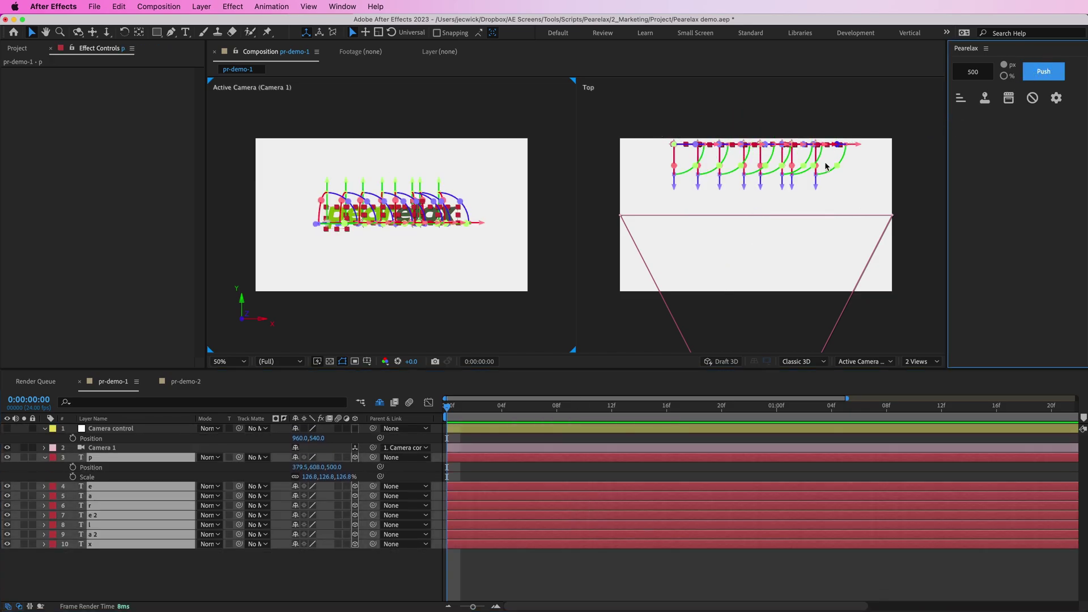
click(645, 481)
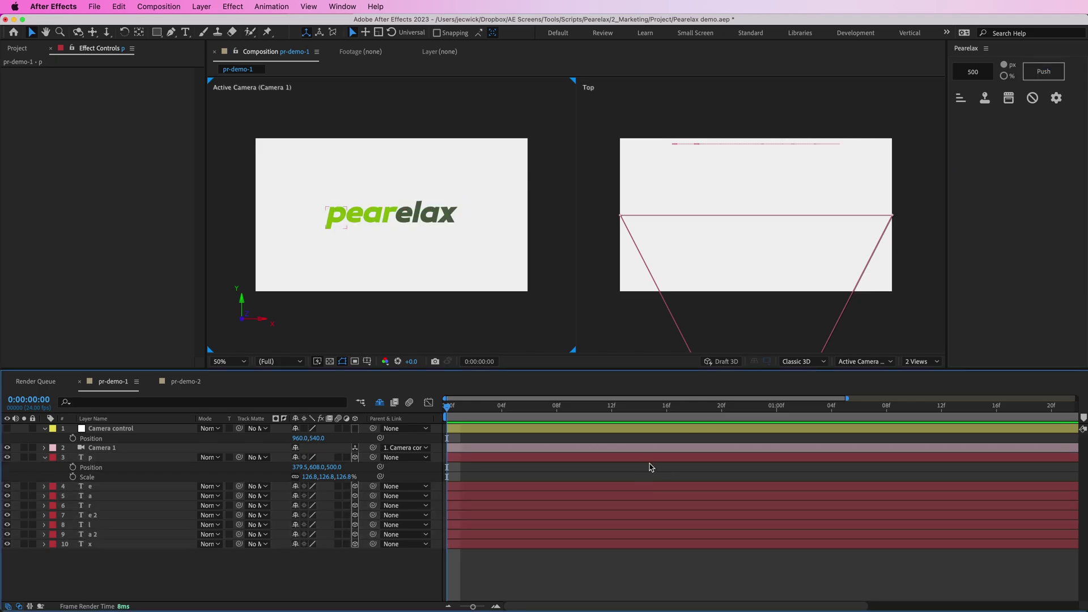
key(super+z)
click(659, 473)
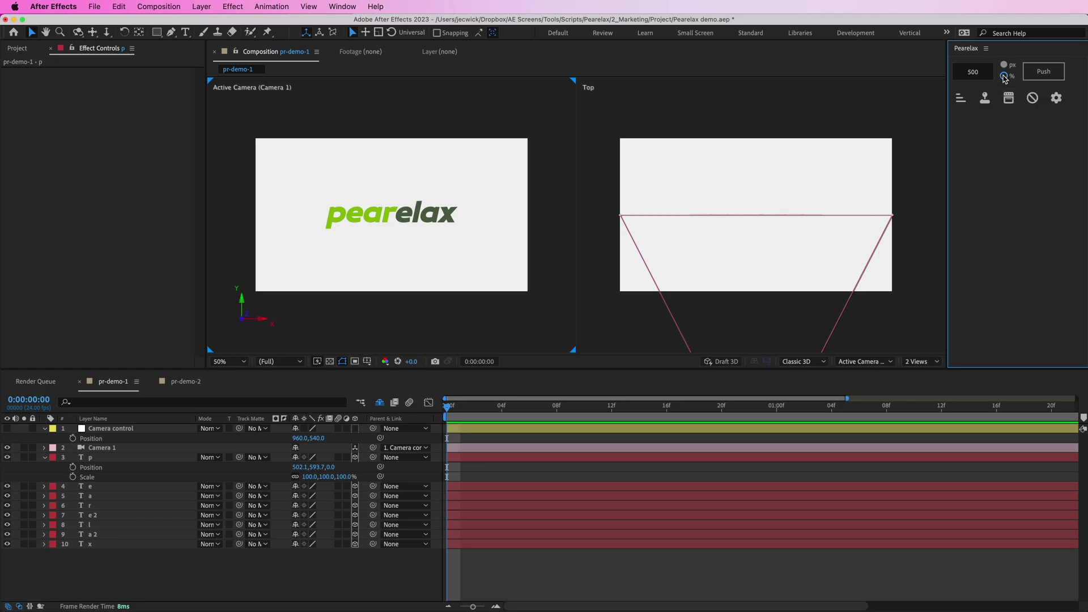
- Toggle the Pearelax amount unit, collapse properties, and show Position for letters p through x
click(1004, 78)
click(1005, 65)
click(1004, 76)
key(u)
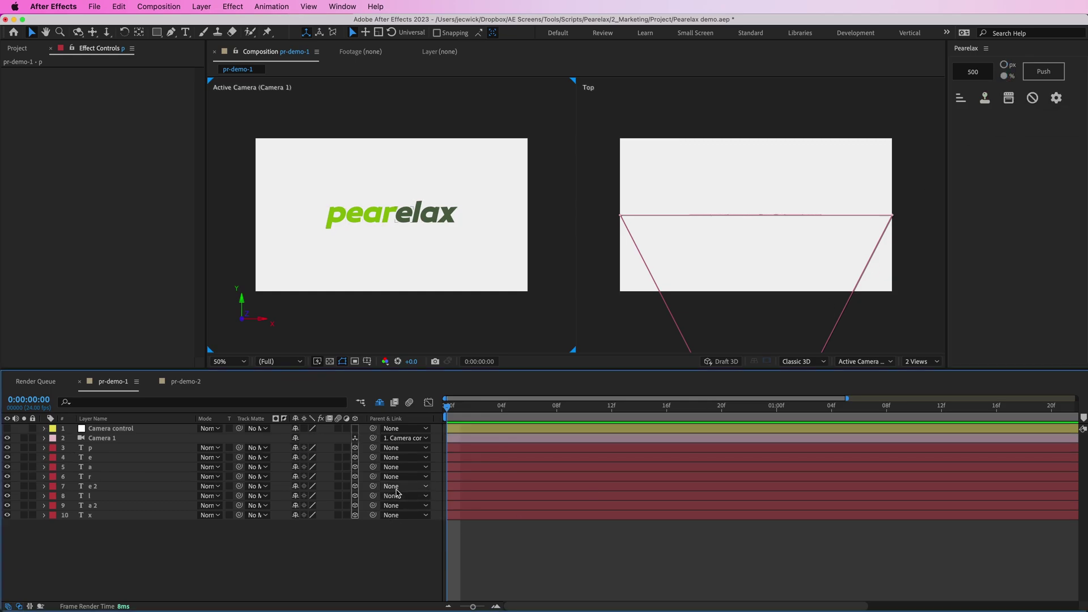
click(148, 451)
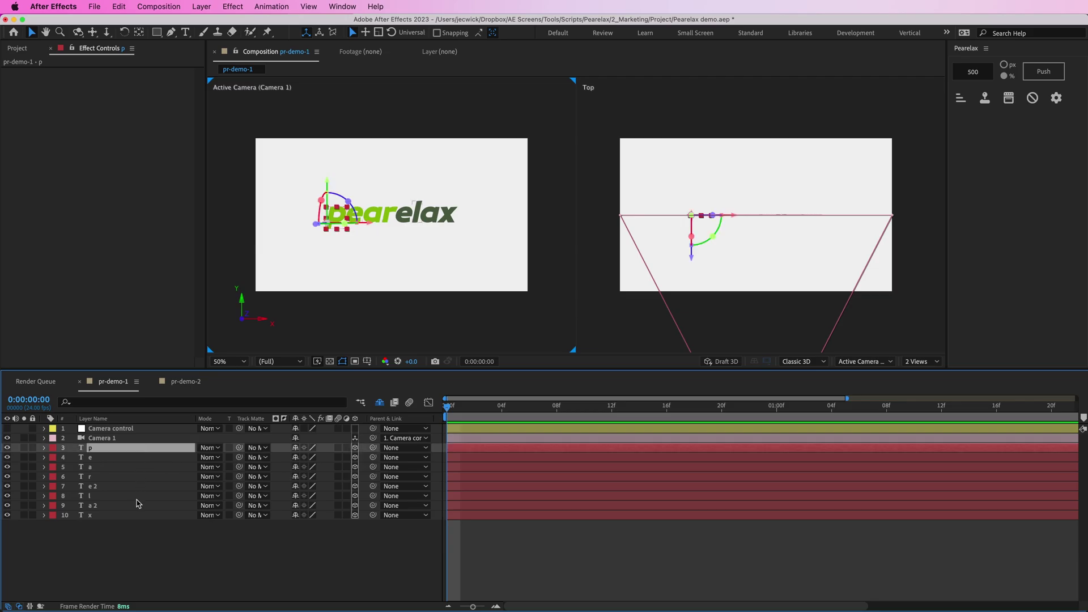
shift+click(136, 514)
key(p)
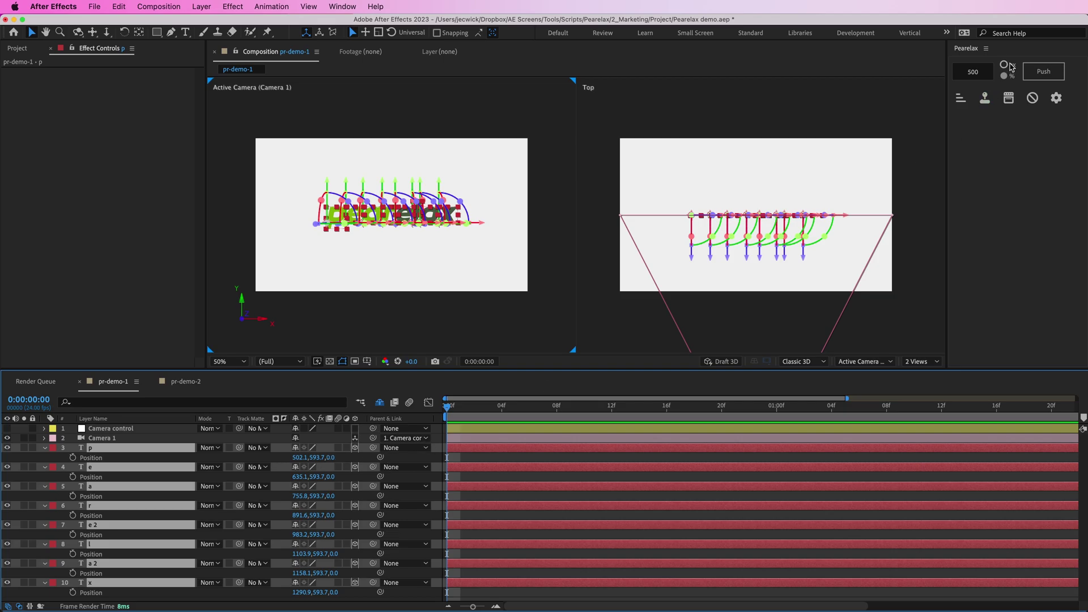
- Push the letters back 500 px twice, then undo the second push to leave Z at 500
click(1005, 65)
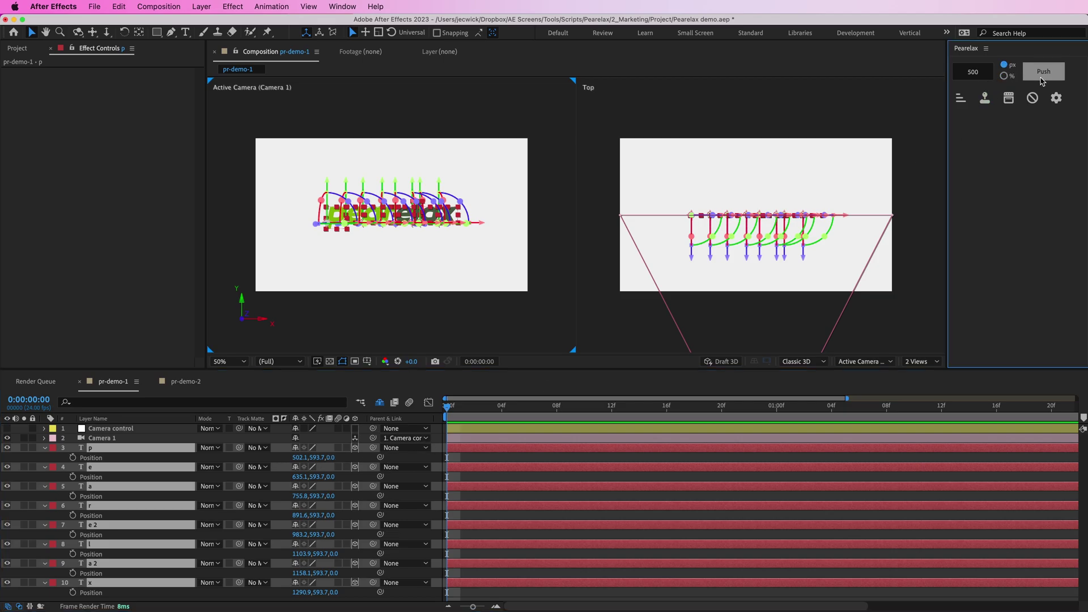
click(1043, 77)
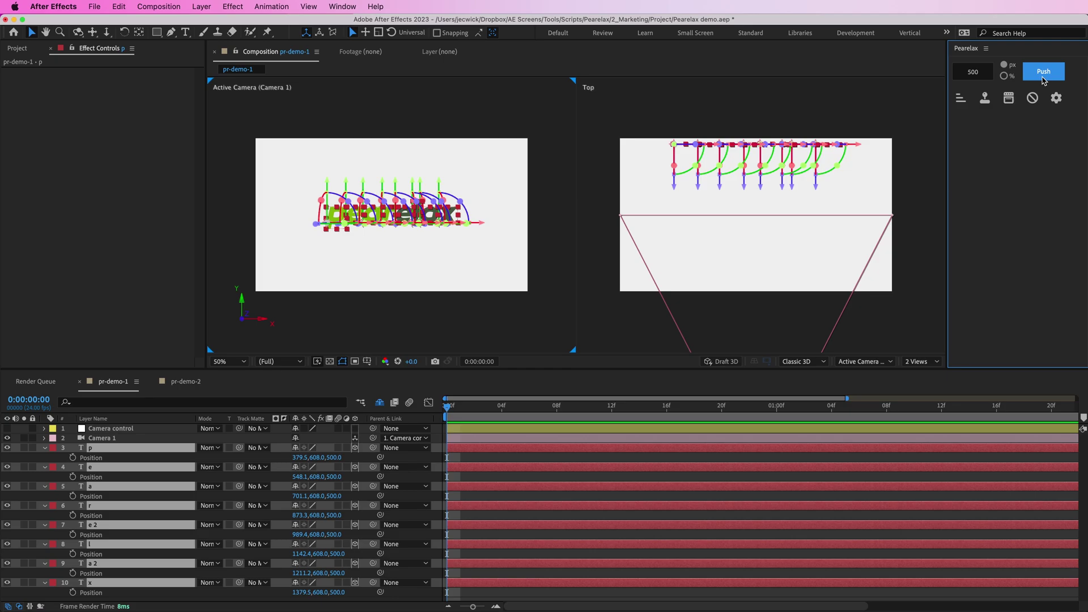
click(1043, 74)
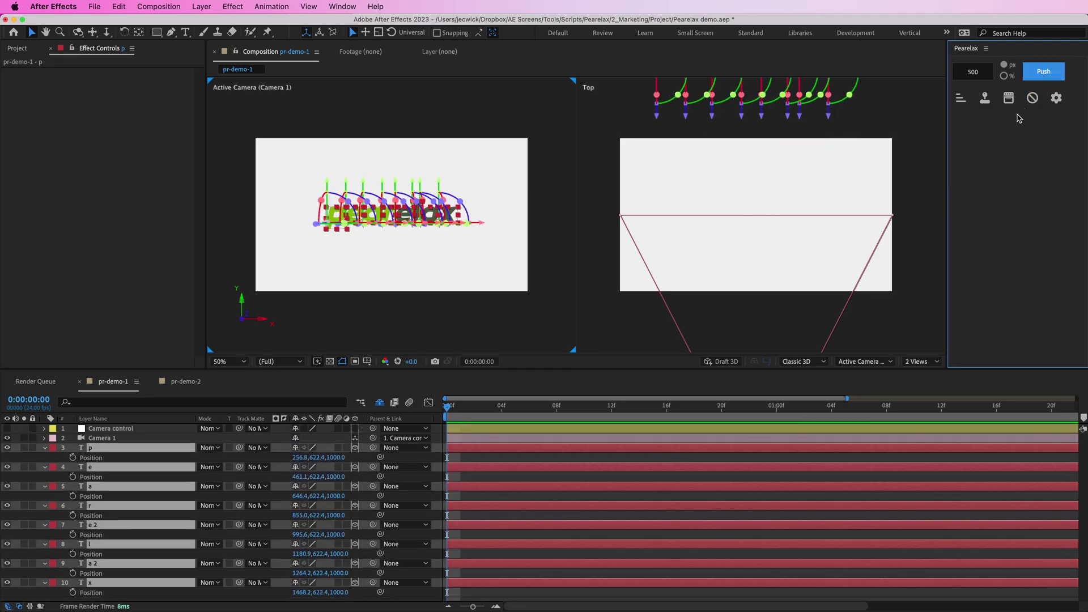
key(super+z)
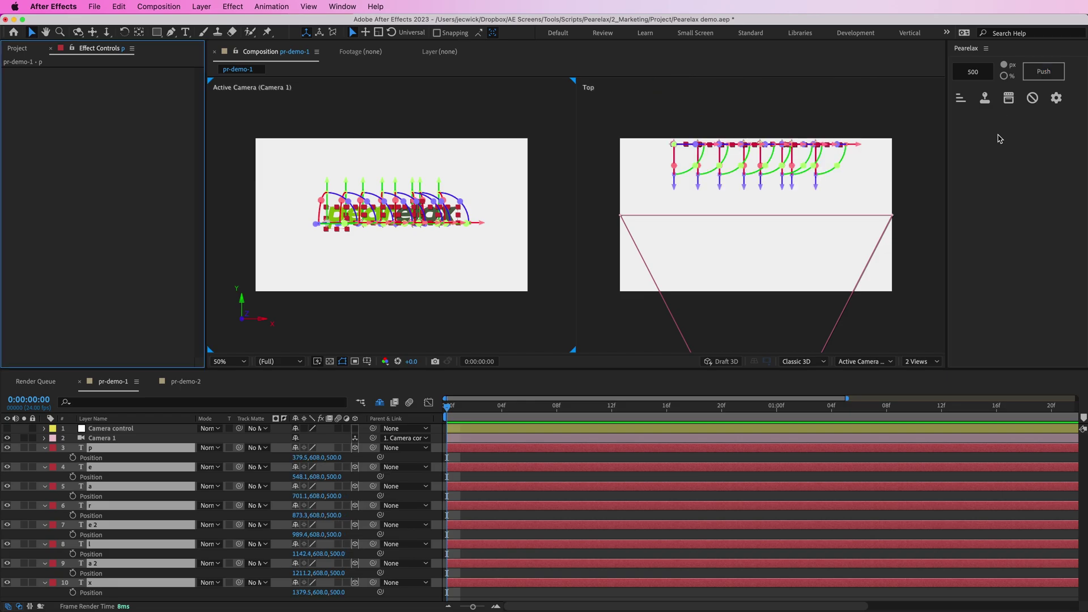
- Return letters to Z 0, switch Pearelax to percent, show Scale, and push by 10%
key(super+z)
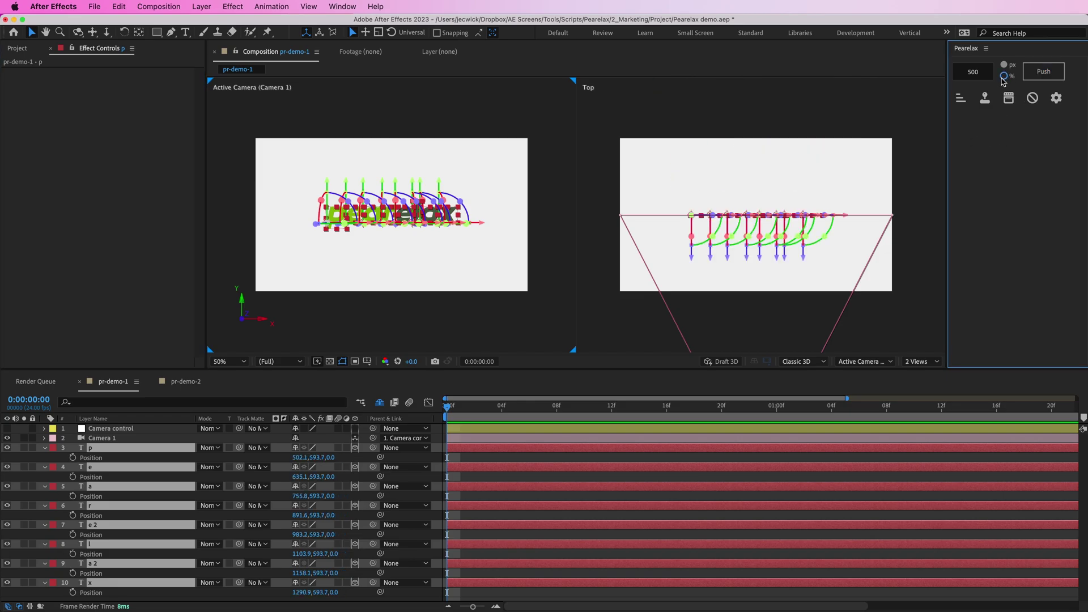
click(1004, 76)
key(shift+s)
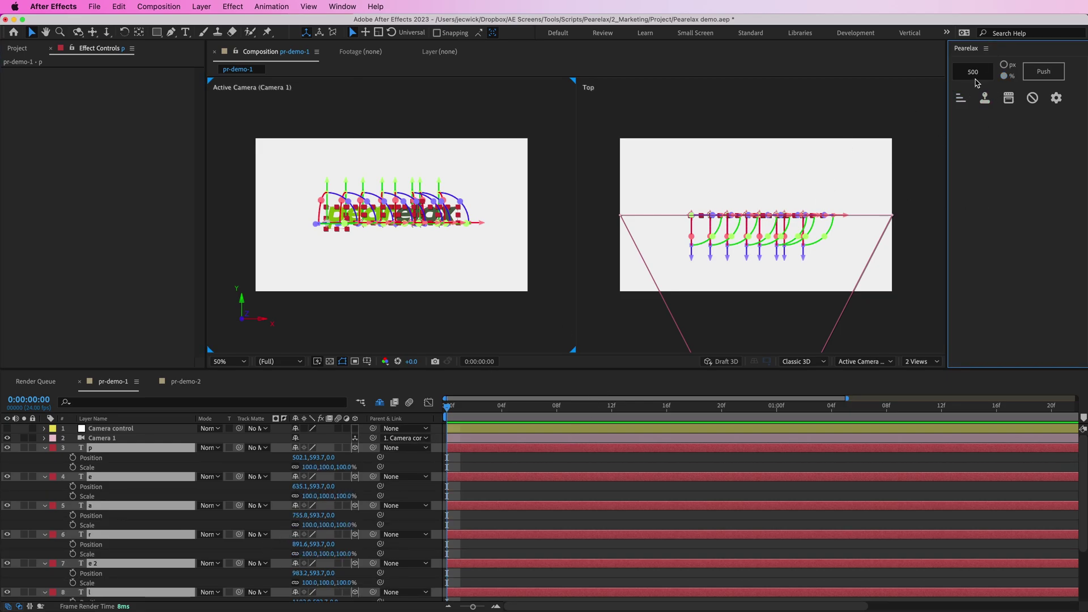
click(977, 74)
text(10)
click(1044, 71)
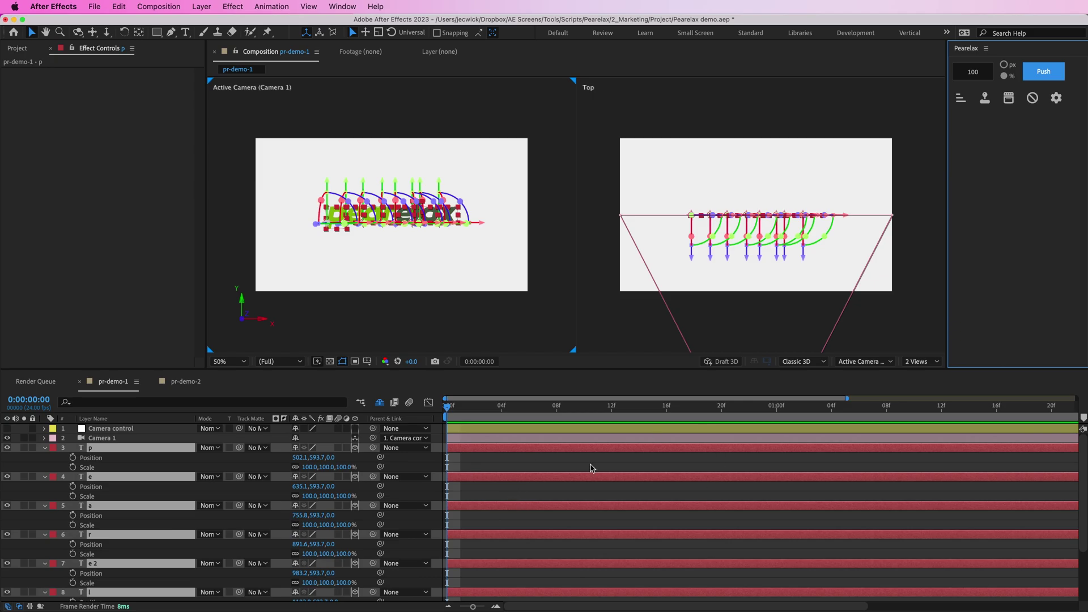
- Push the letters 200% deeper, reaching Z 1866.7 at 200% scale, and deselect
double_click(984, 71)
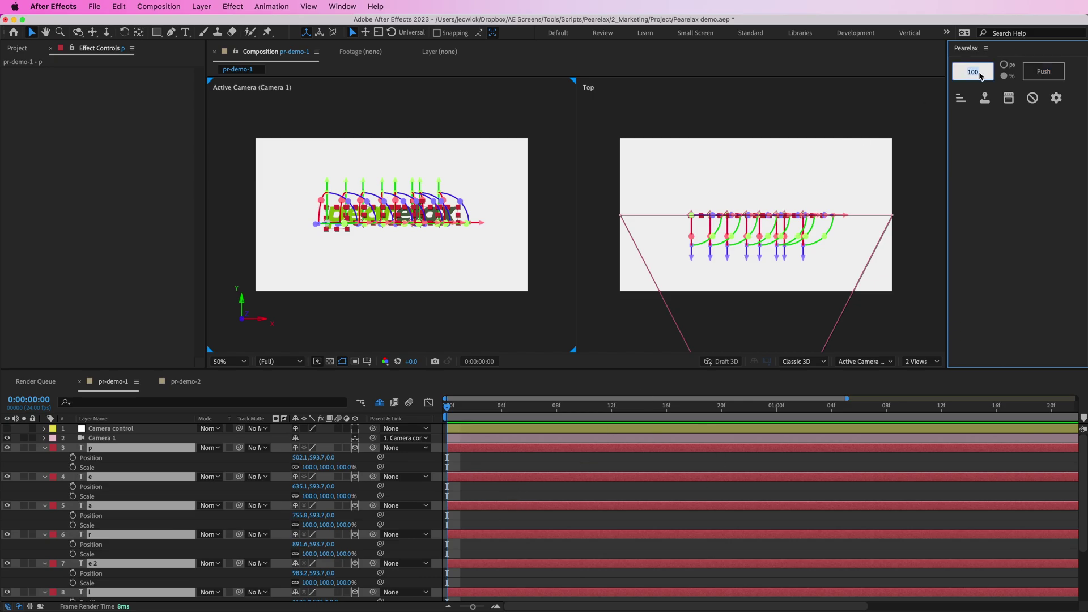
text(200)
click(1043, 71)
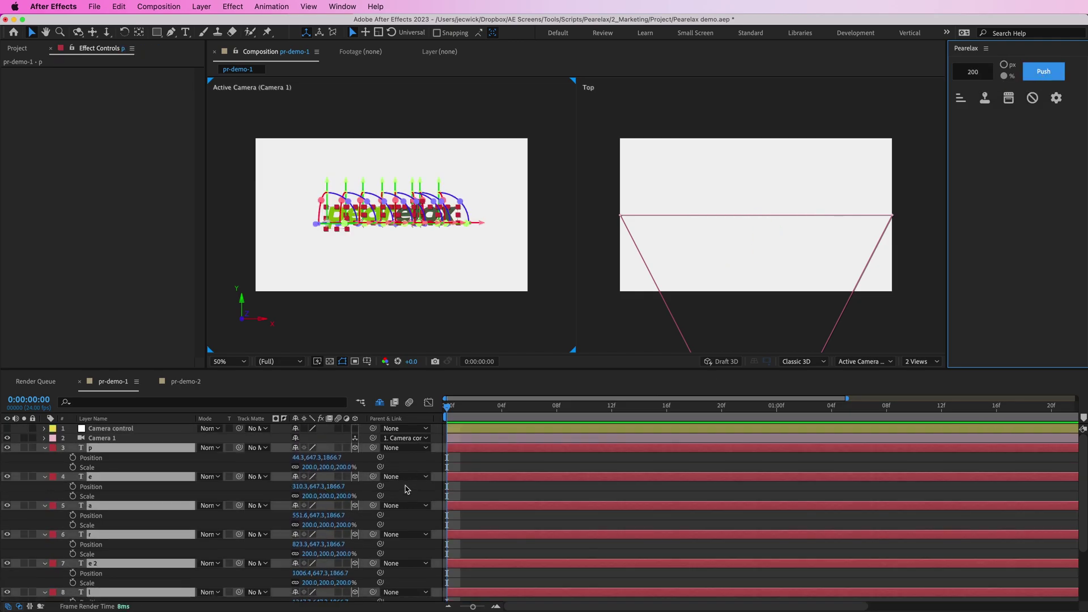
click(518, 456)
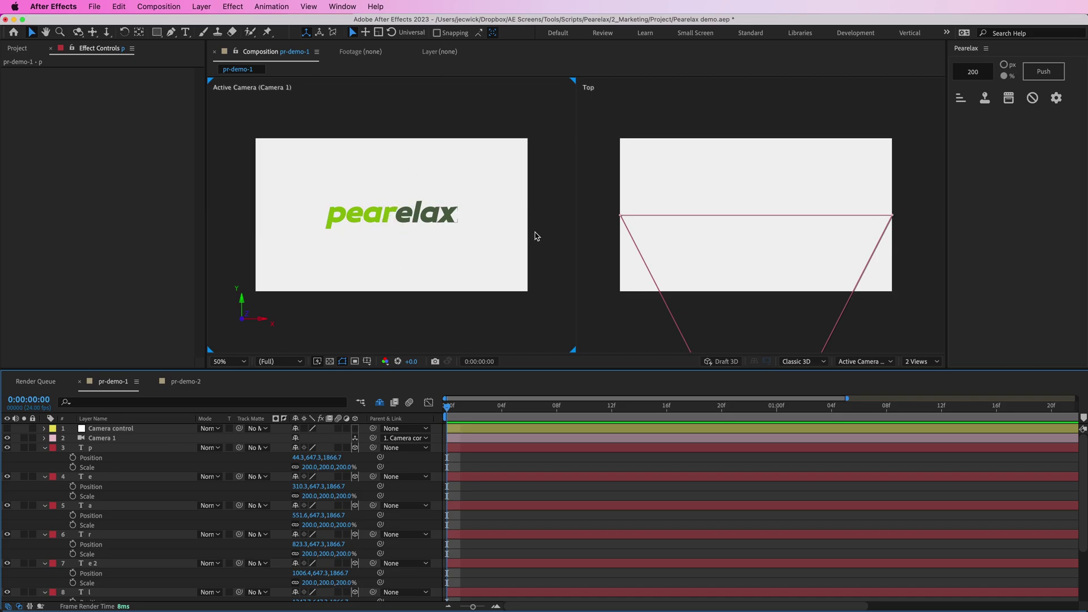
- Undo the 200% push and stagger the letters 100 px apart in Z with Pearelax
key(super+z)
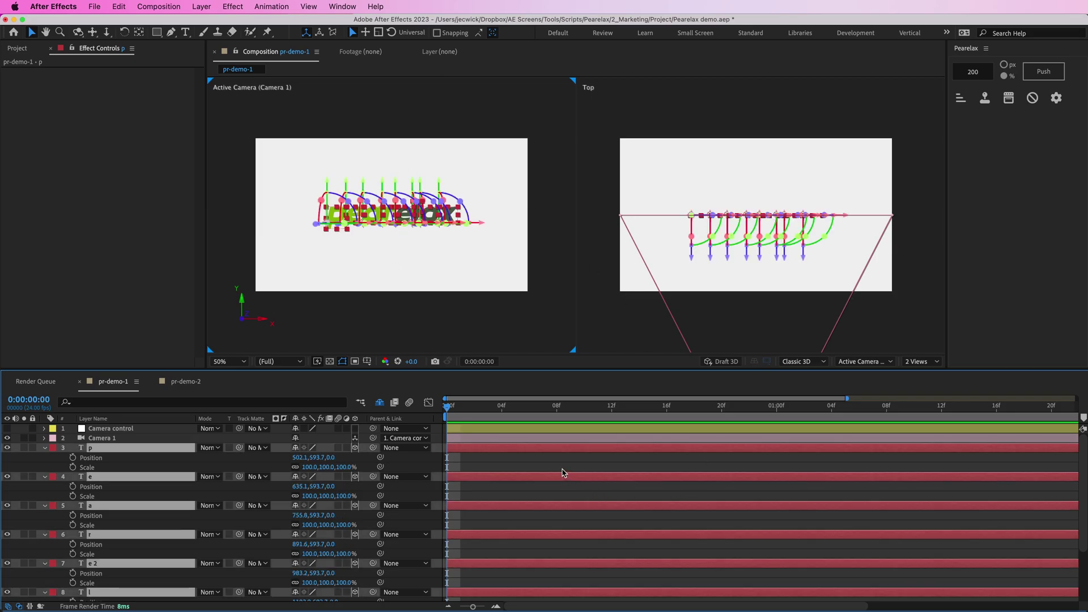
click(1005, 64)
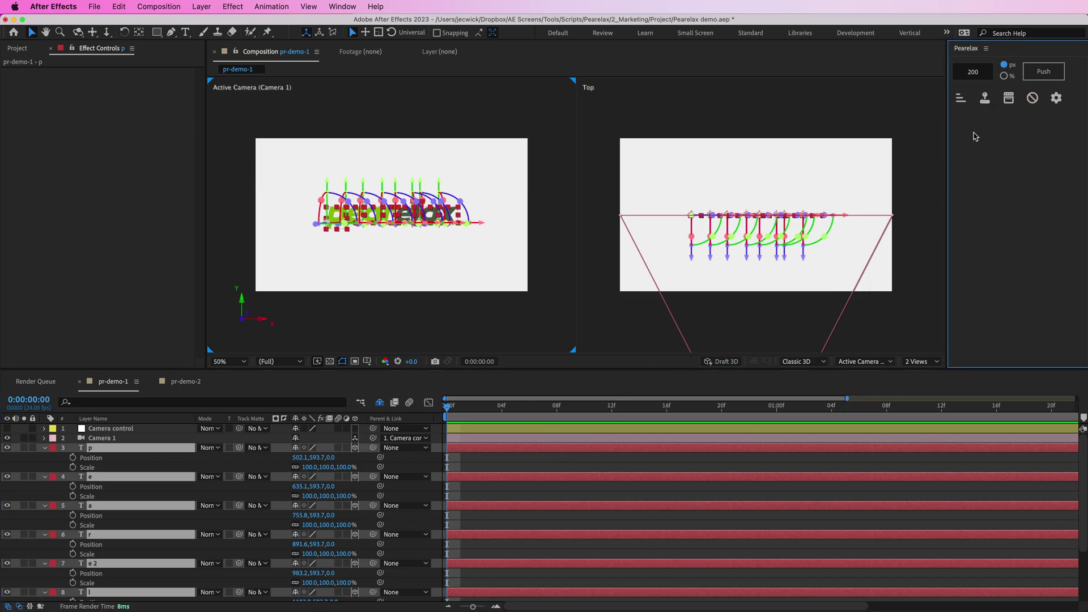
click(977, 73)
text(1)
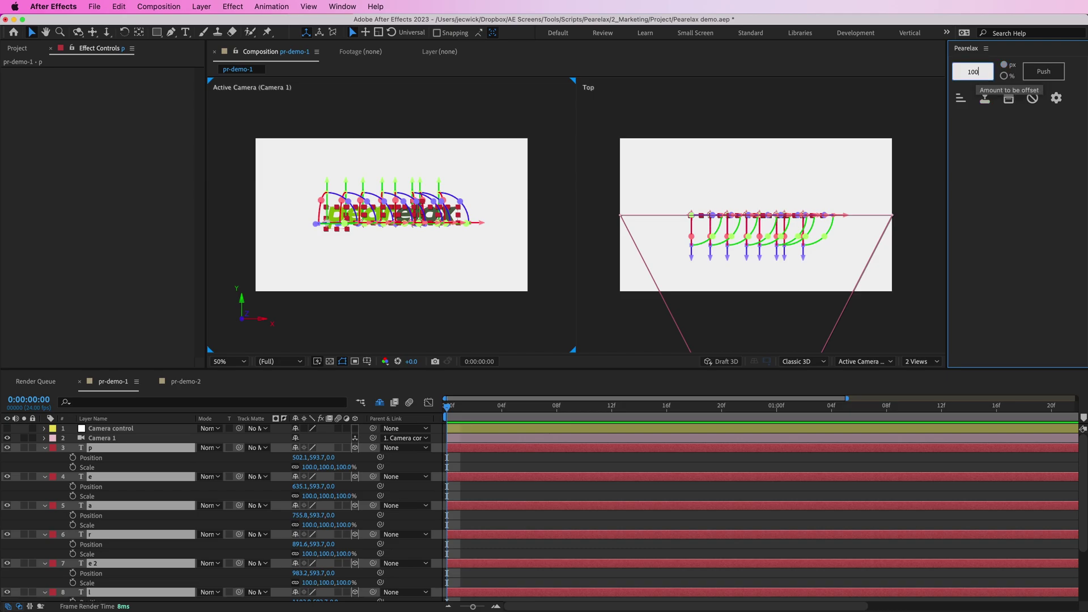
click(963, 164)
click(962, 102)
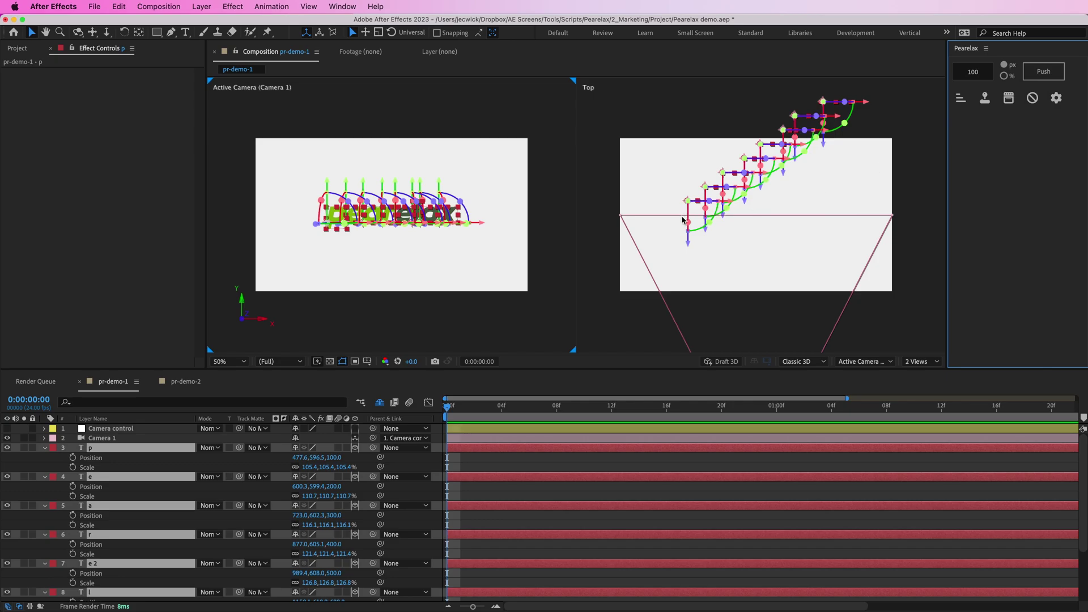
- Inspect the staggered letters p, e and a, and make the Top view active
click(523, 466)
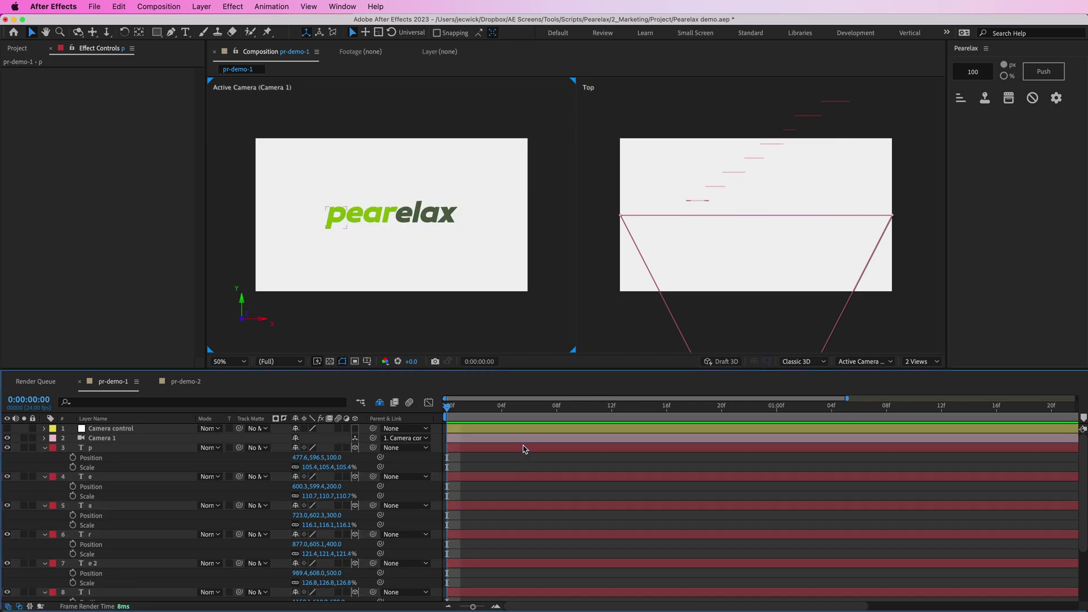
click(524, 448)
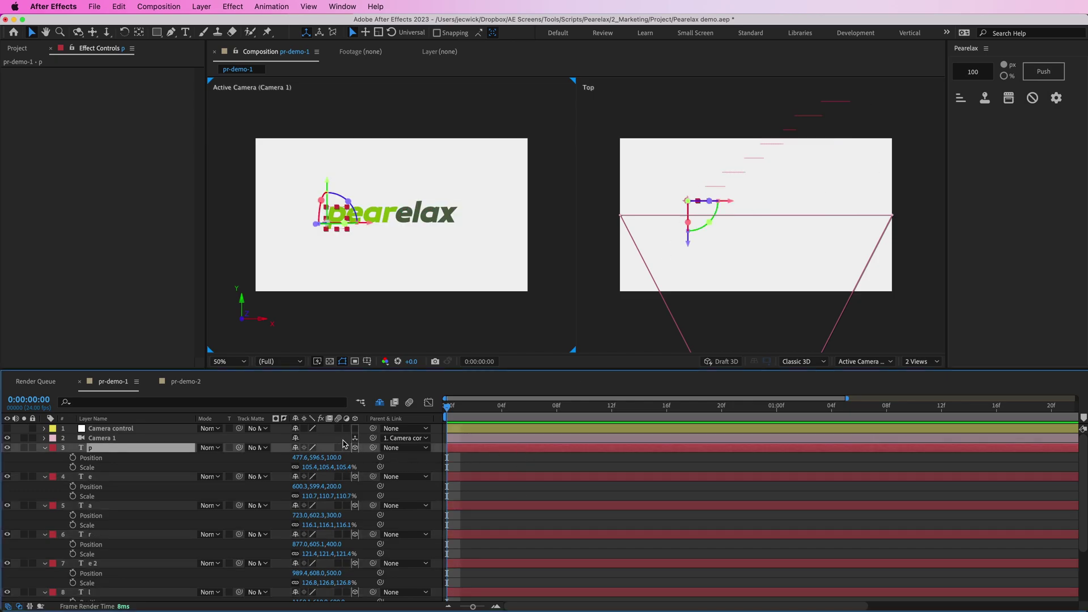
click(159, 483)
click(160, 514)
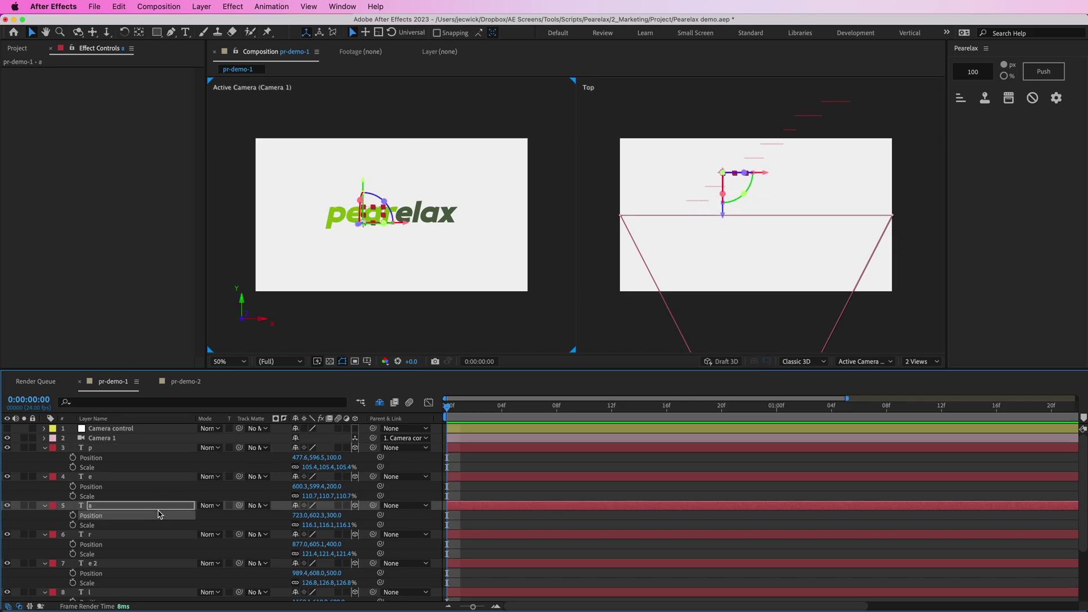
click(854, 76)
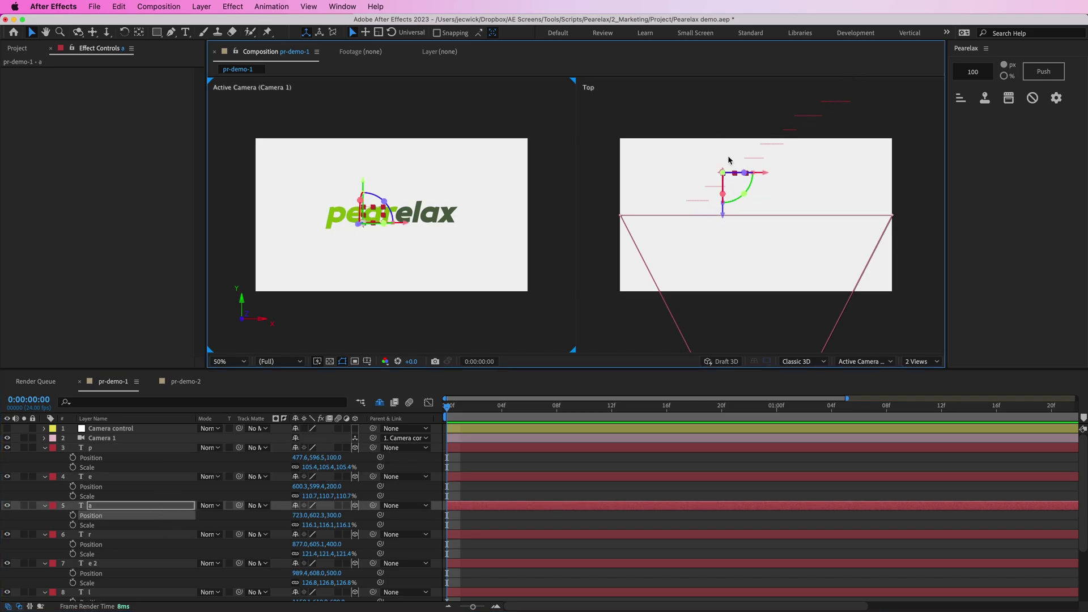
click(627, 236)
click(628, 499)
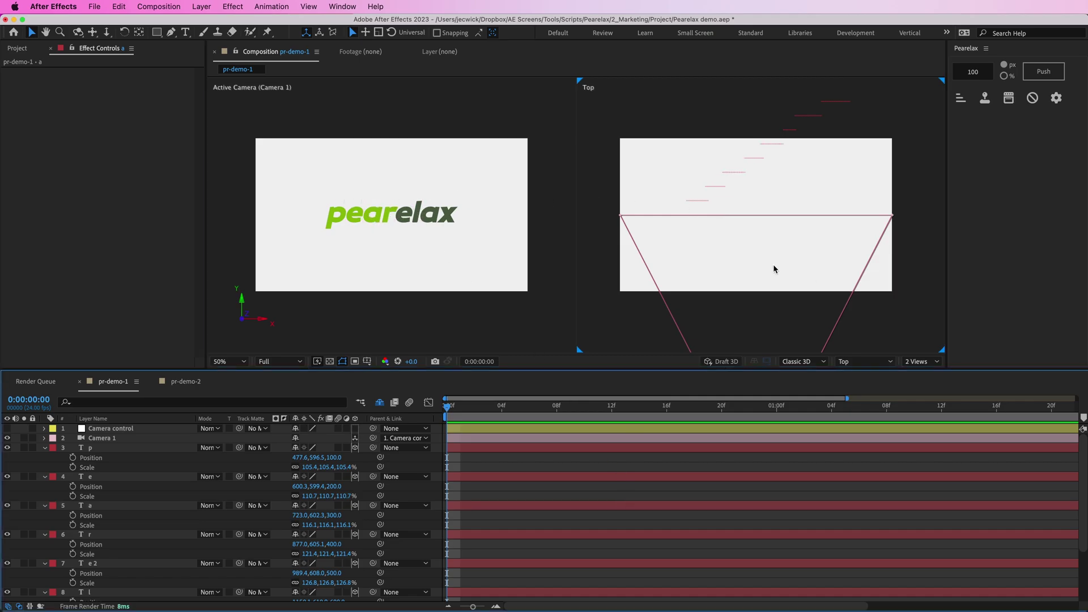
- Undo the 100 px stagger and restagger the letters by a compounding 120 percent
click(1004, 77)
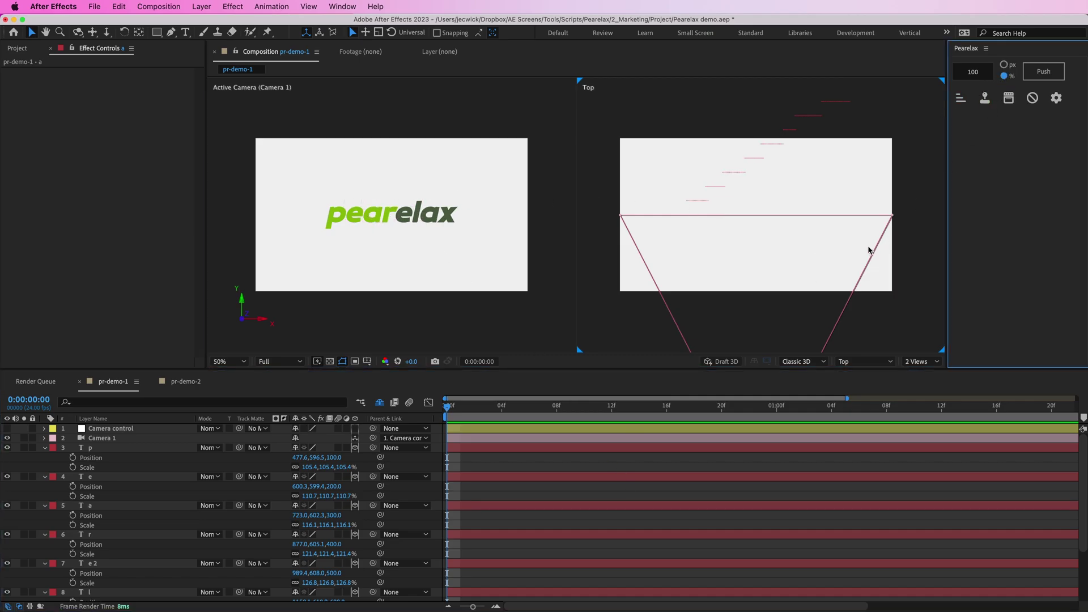
key(super+z)
click(976, 72)
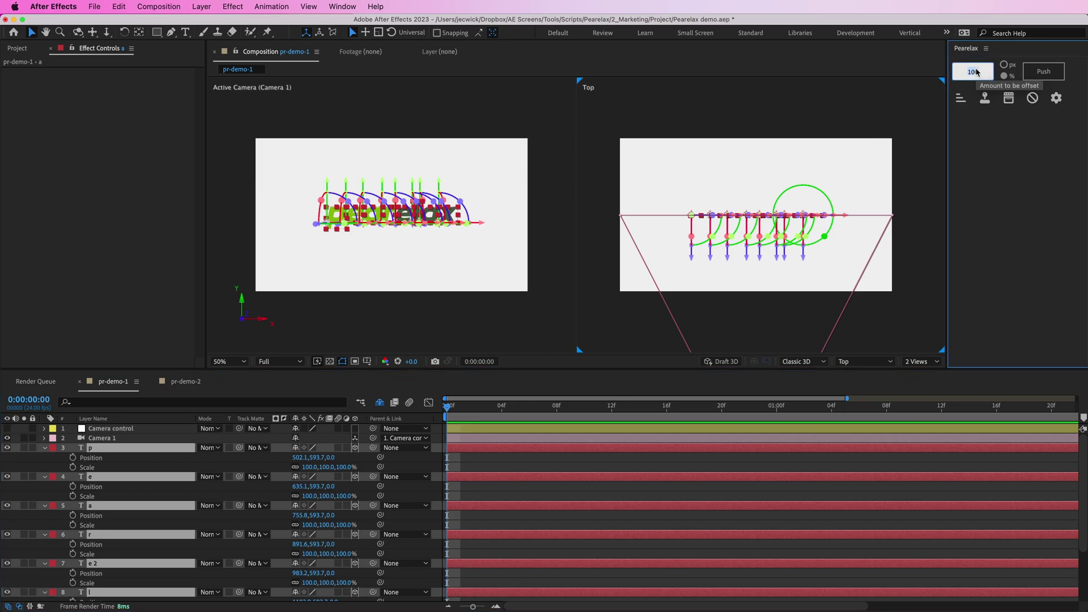
text(1)
click(961, 97)
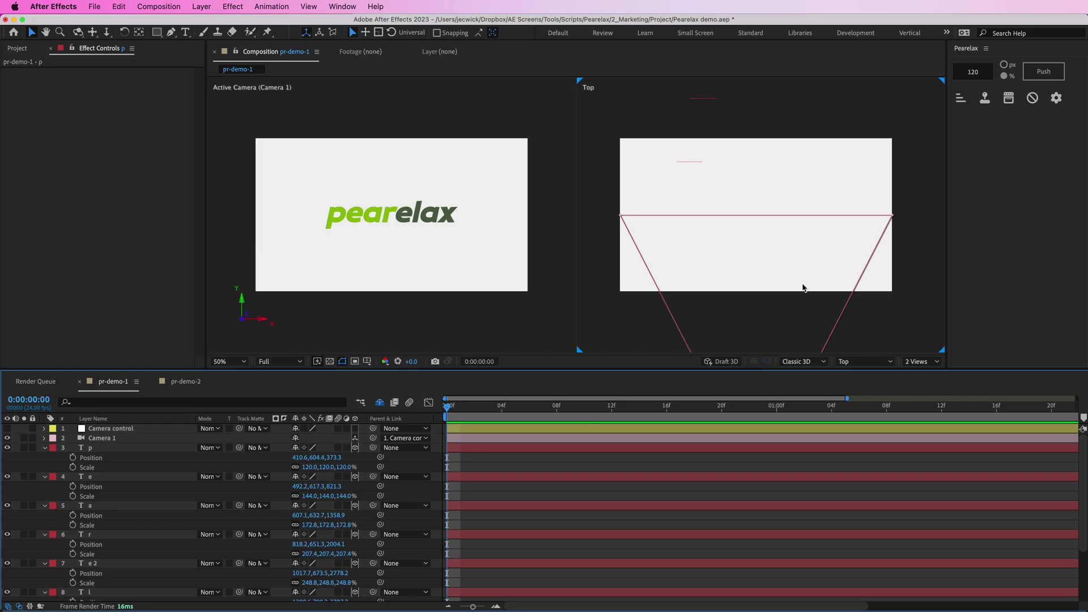
- Pan the Top view toward the far letters, then select all layers
key(h)
drag(820, 233, 803, 419)
mouse_move(804, 199)
mouse_down()
mouse_move(790, 315)
mouse_move(777, 280)
mouse_move(778, 306)
mouse_move(799, 164)
mouse_move(794, 208)
mouse_up()
key(v)
key(ctrl+a)
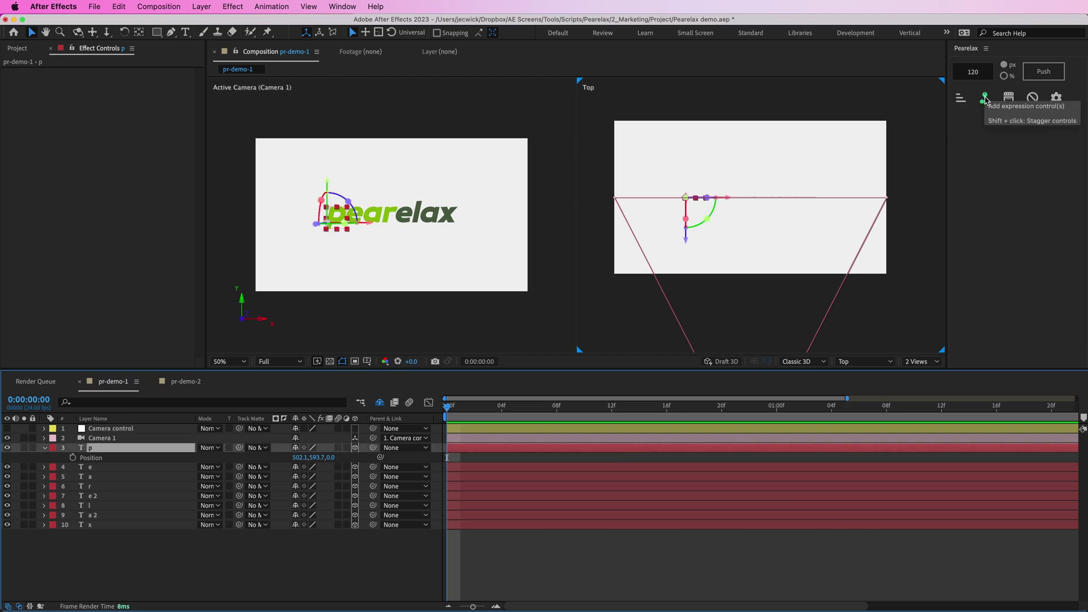
- Set the Pearelax amount to 150 and link letters p through x to depth-control nulls
click(970, 72)
text(15)
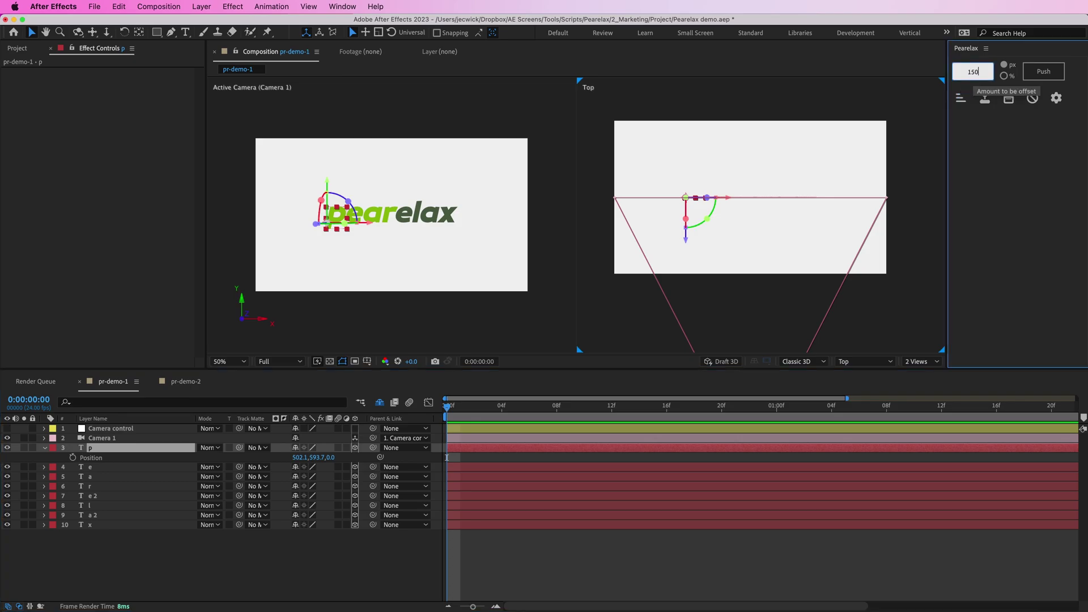
key(Return)
drag(615, 532, 651, 453)
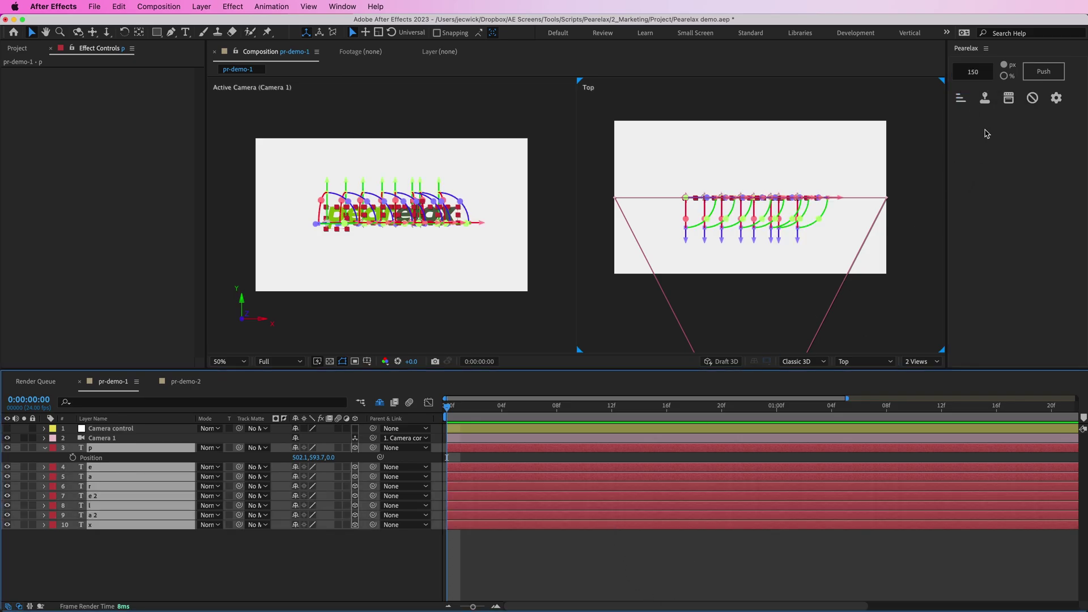
click(986, 99)
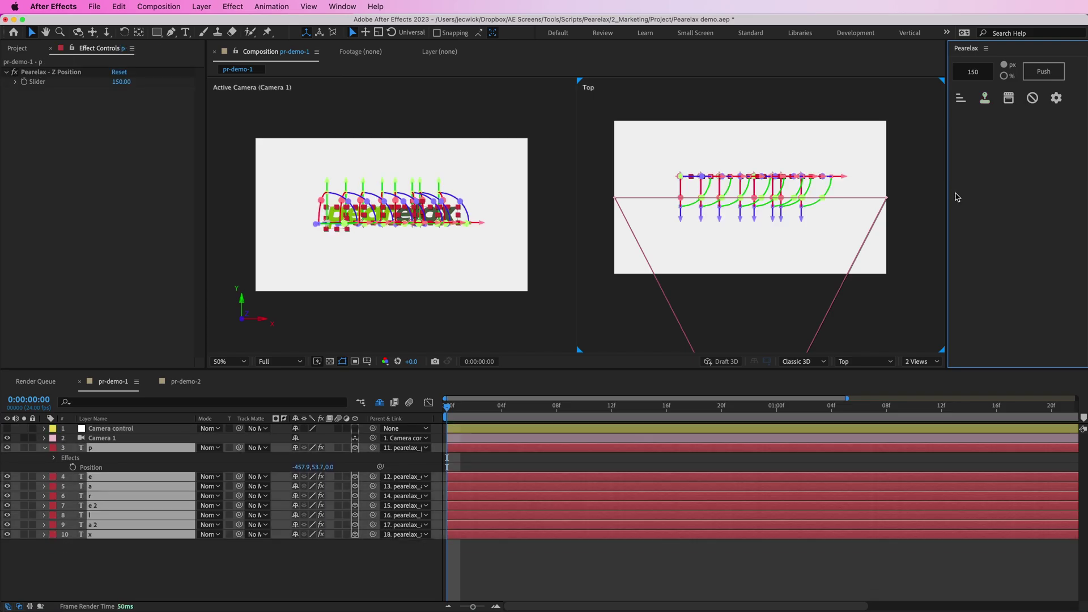
click(591, 551)
- Set layer r's Pearelax - Z Position slider to 250, then deselect it
click(584, 497)
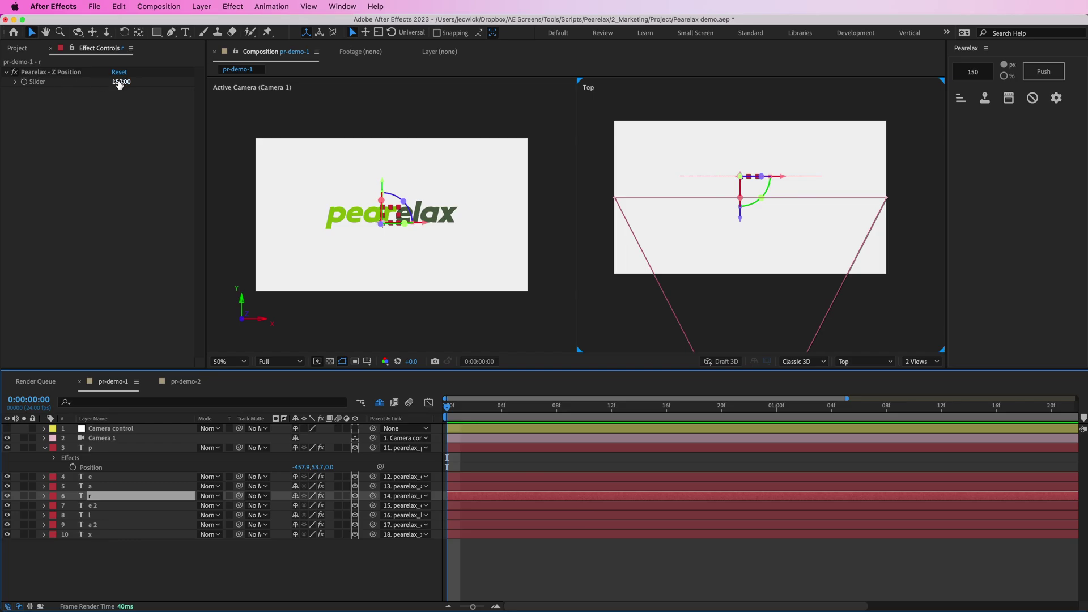
drag(119, 84, 199, 104)
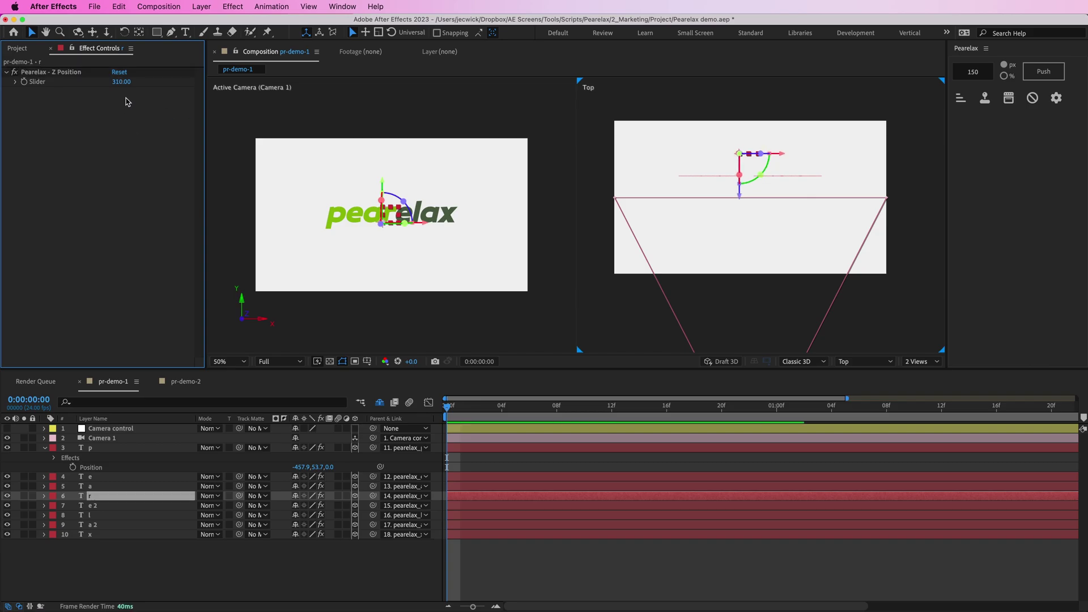
drag(122, 81, 73, 90)
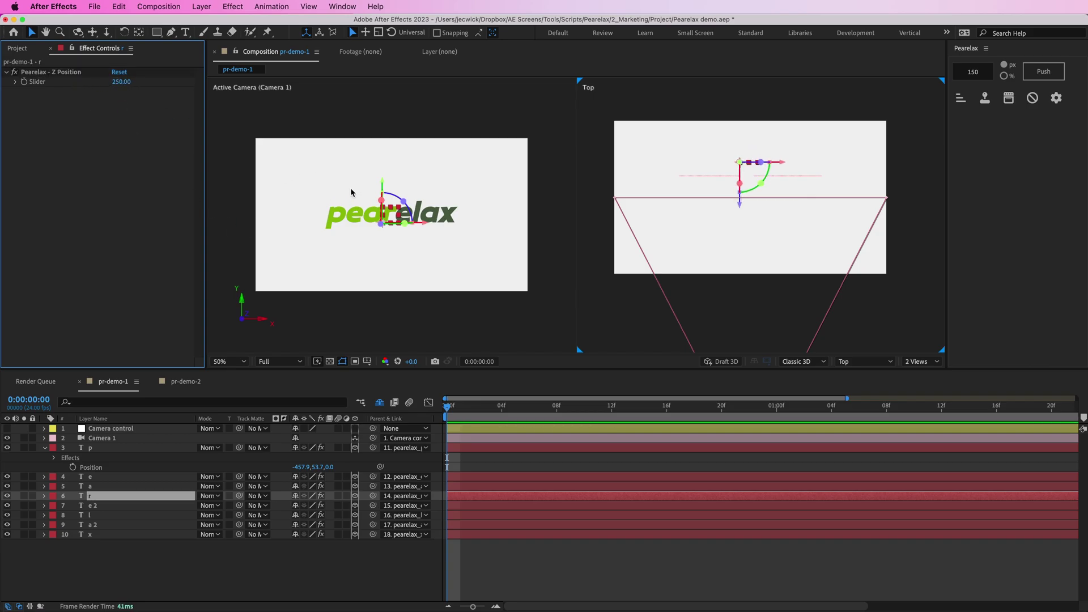
click(341, 164)
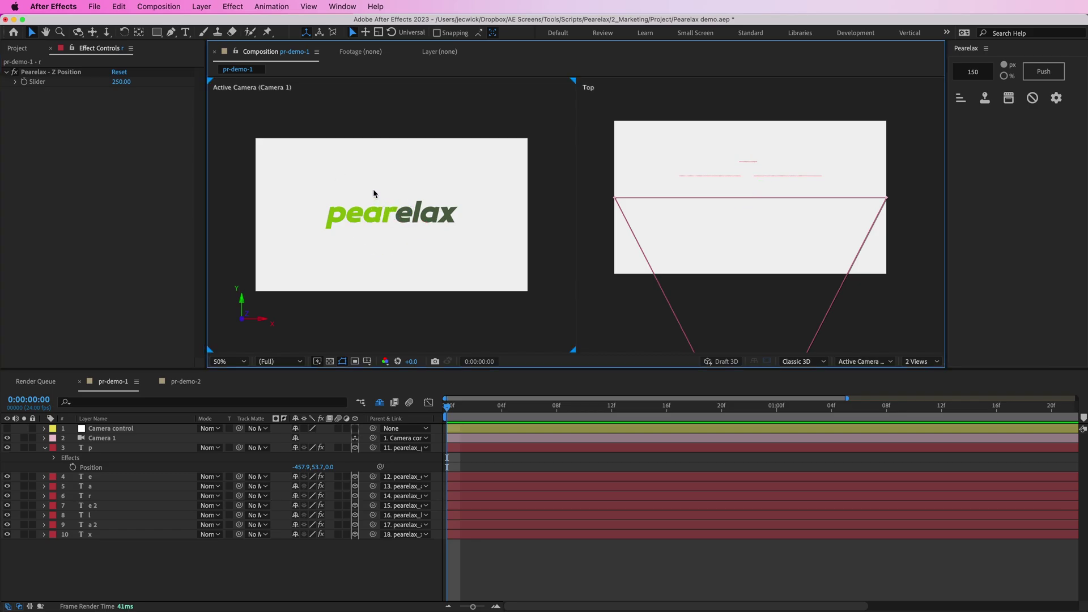
click(148, 197)
- Reveal the hidden pearelax helper layers and inspect pearelax_p's expressions and the letters' Z Position effects
click(380, 402)
scroll(260, 559, down, 1)
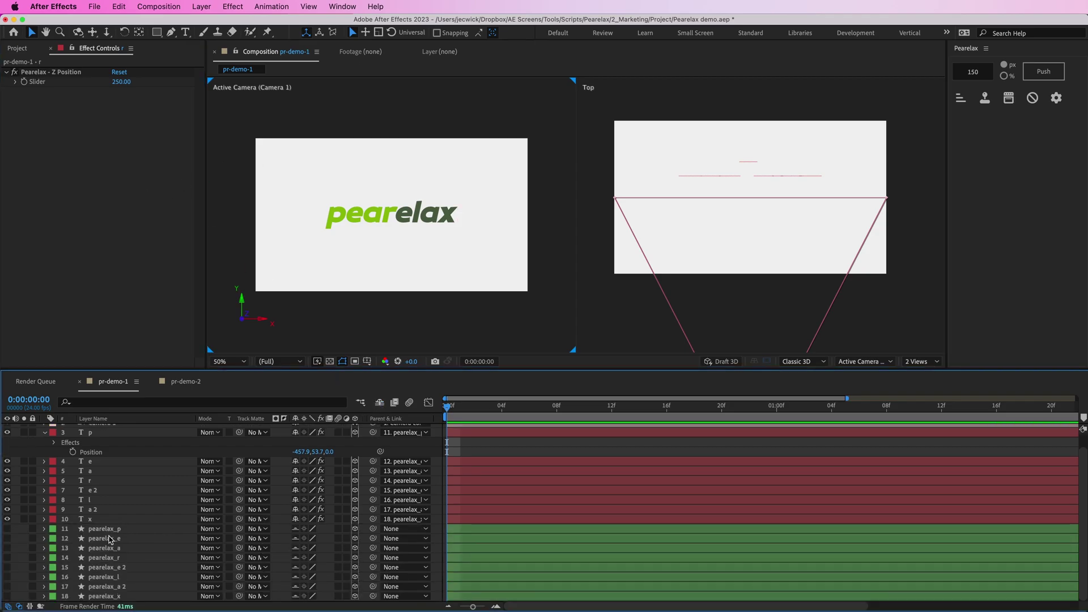
click(108, 531)
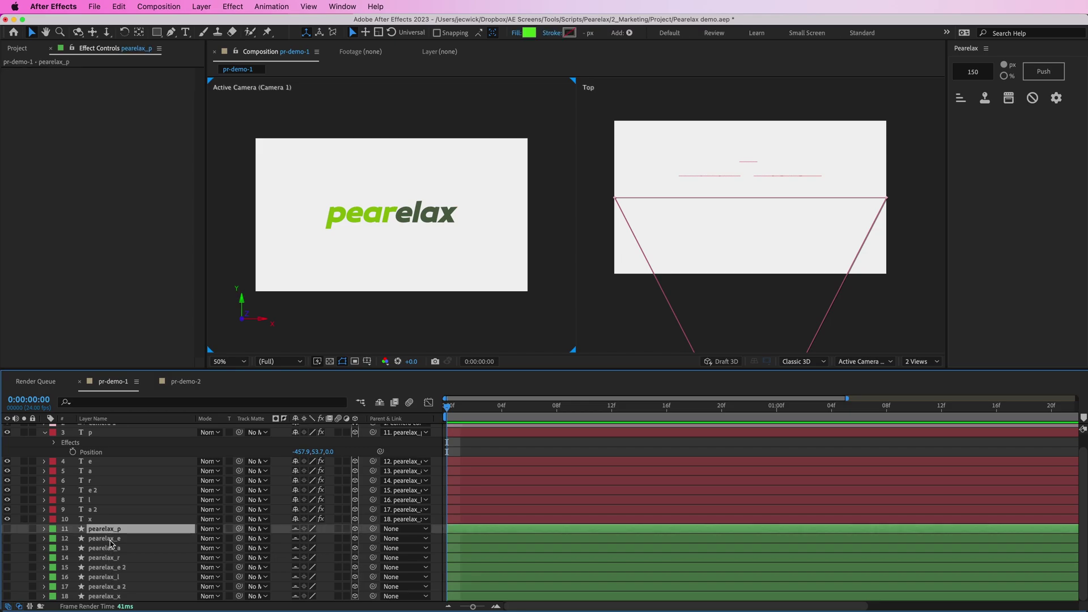
key(e)
key(e)
scroll(501, 518, down, 2)
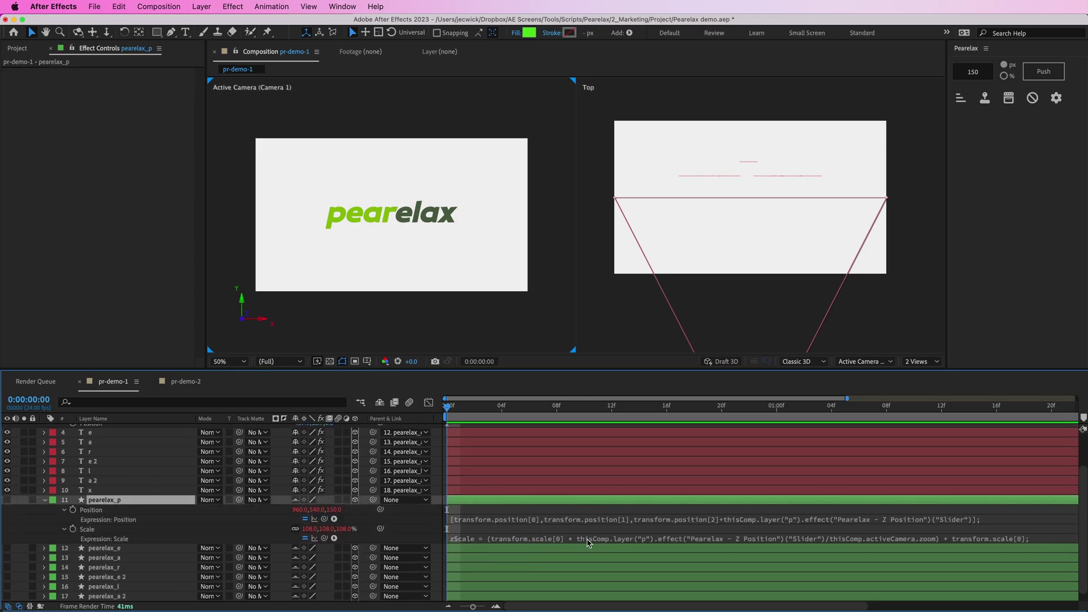
key(F2)
key(e)
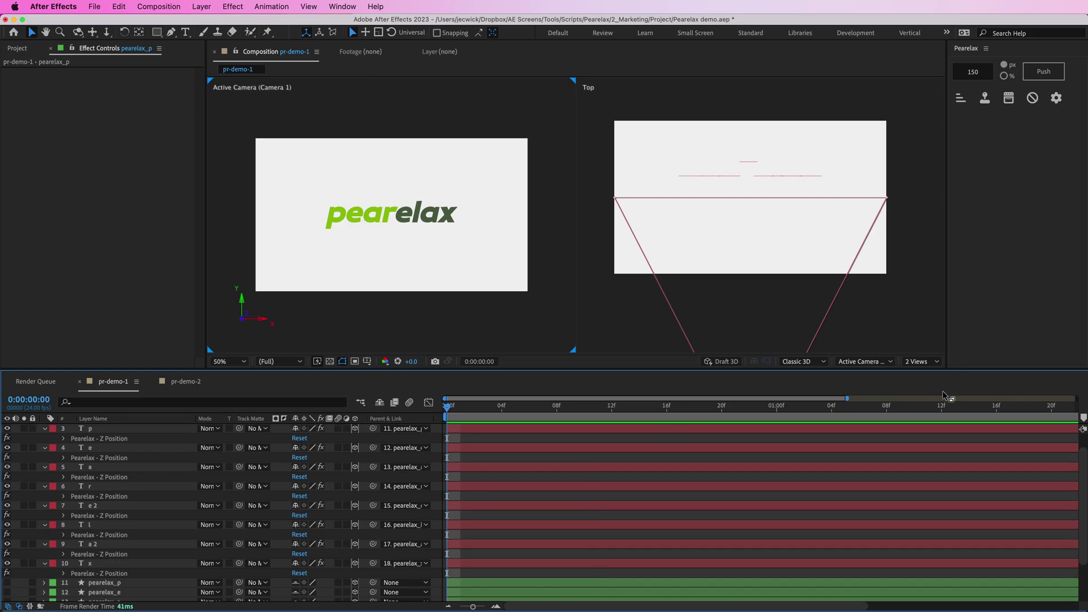
key(e)
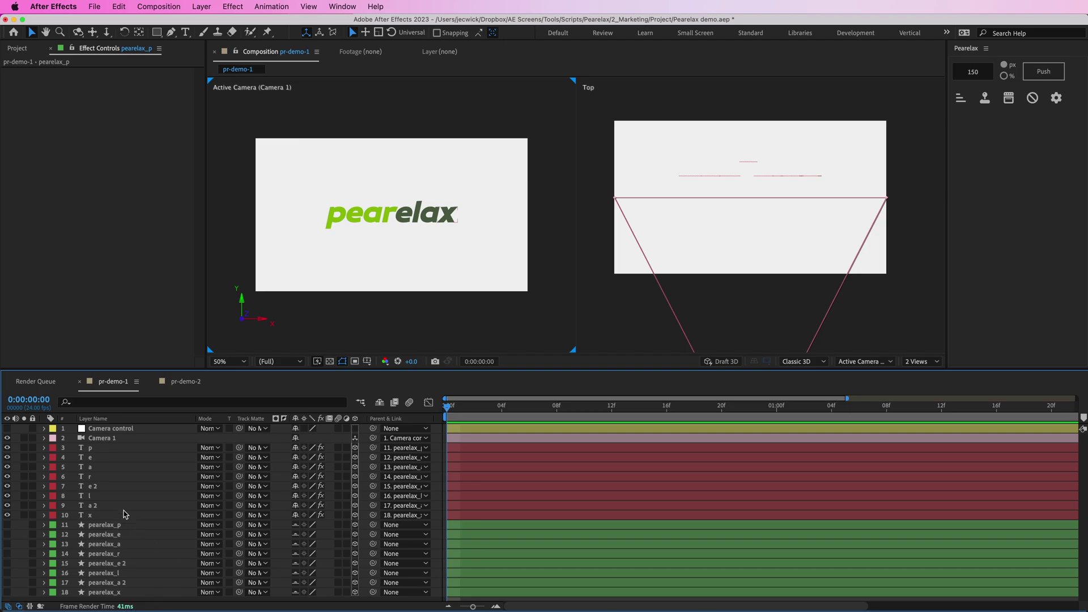
- Set the p letter's Z Position to 356, then remove the helpers and unparent letters p through x
click(132, 448)
drag(224, 96, 250, 97)
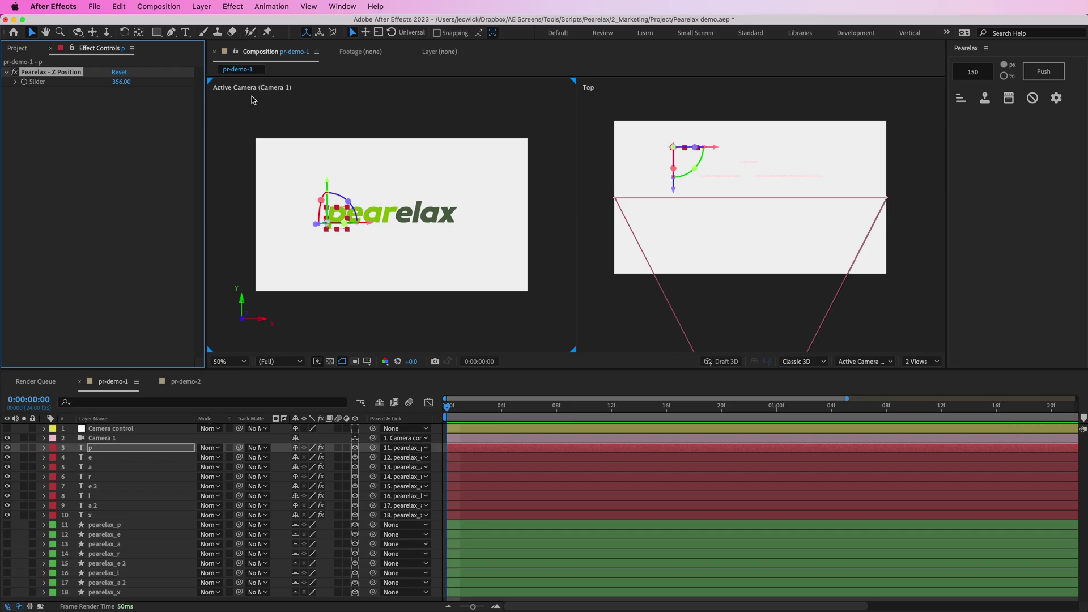
shift+click(542, 515)
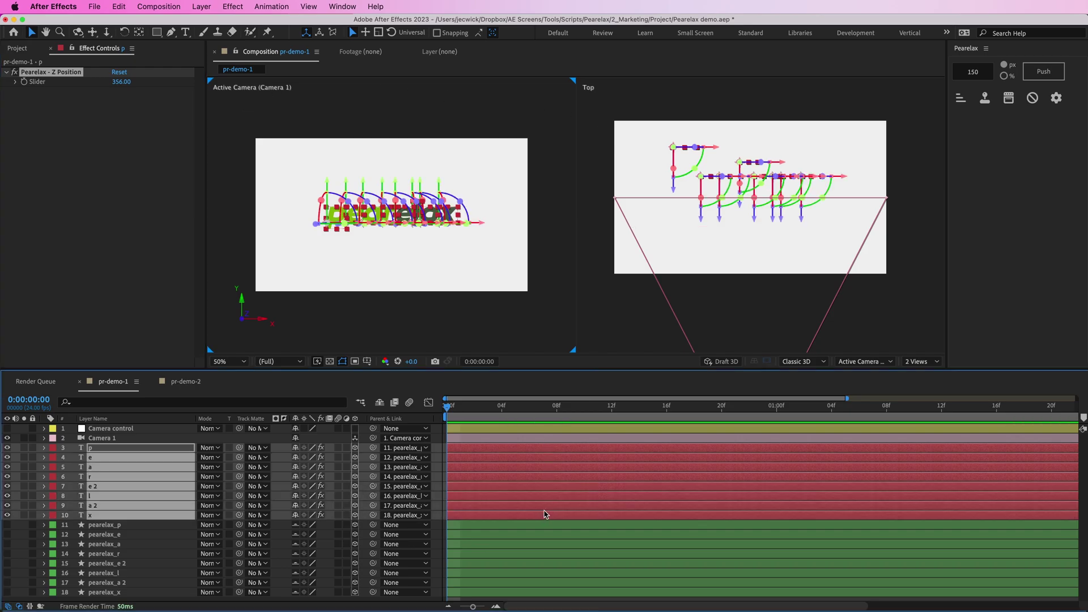
click(984, 102)
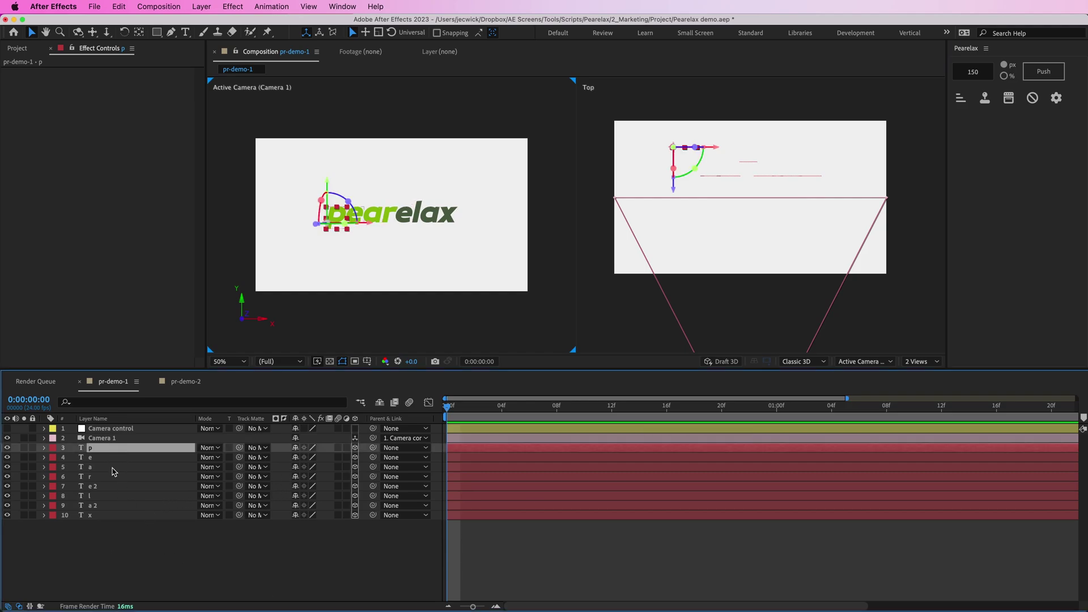
- Reset letters p through x to zero depth, clear the selection, and switch to pr-demo-2
shift+click(112, 515)
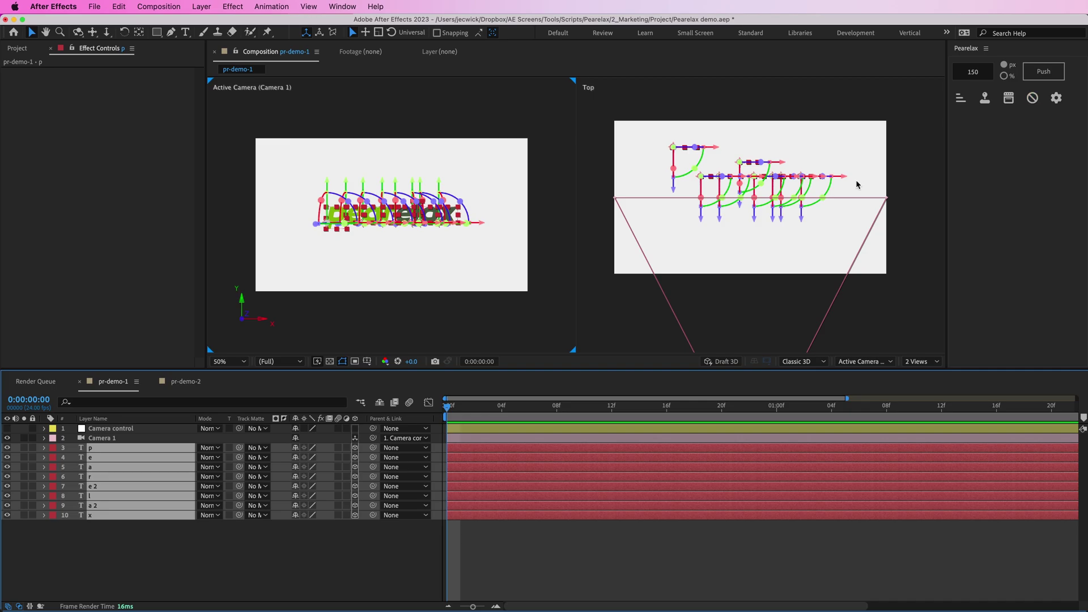
click(1033, 99)
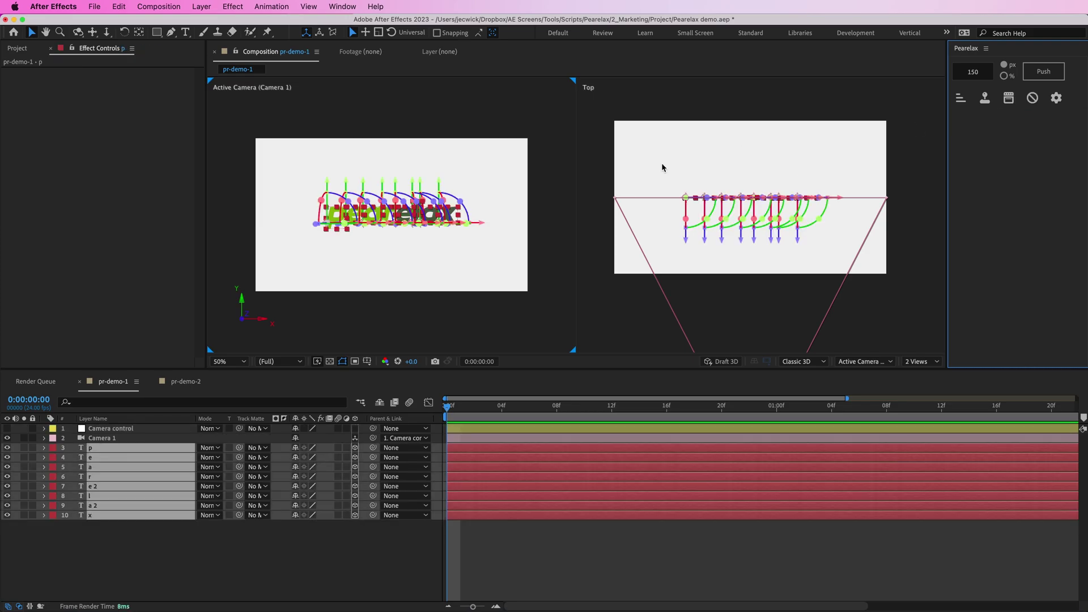
drag(655, 166, 868, 227)
click(864, 163)
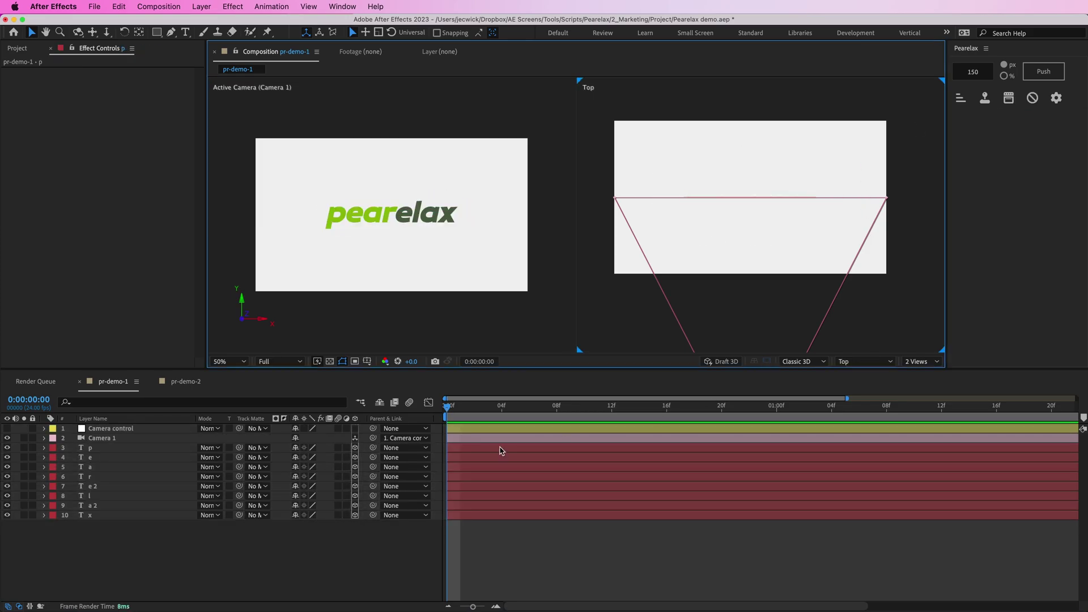
click(122, 458)
click(186, 381)
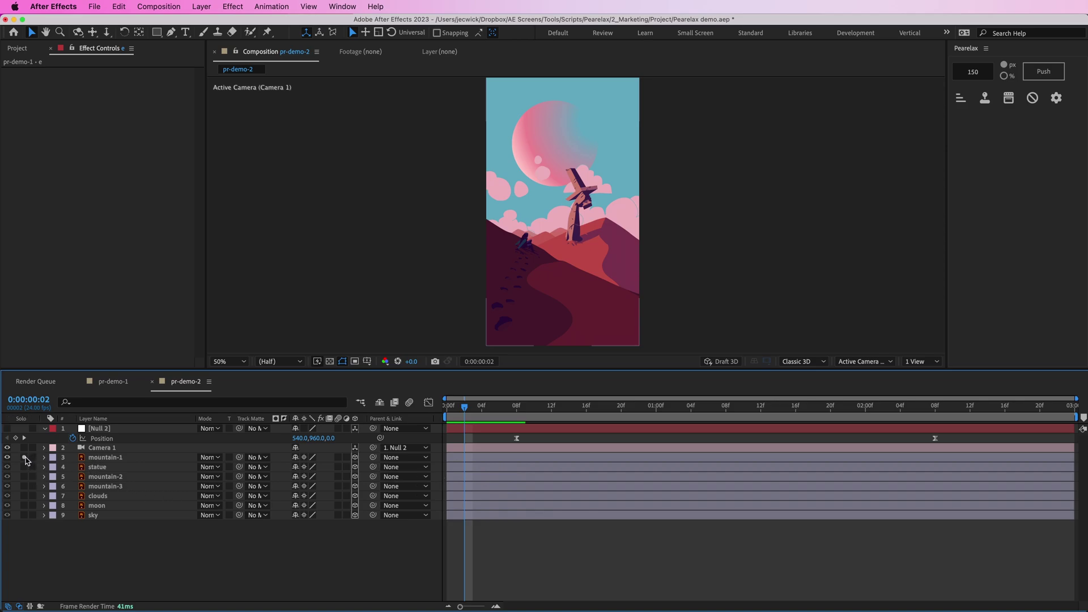
click(24, 458)
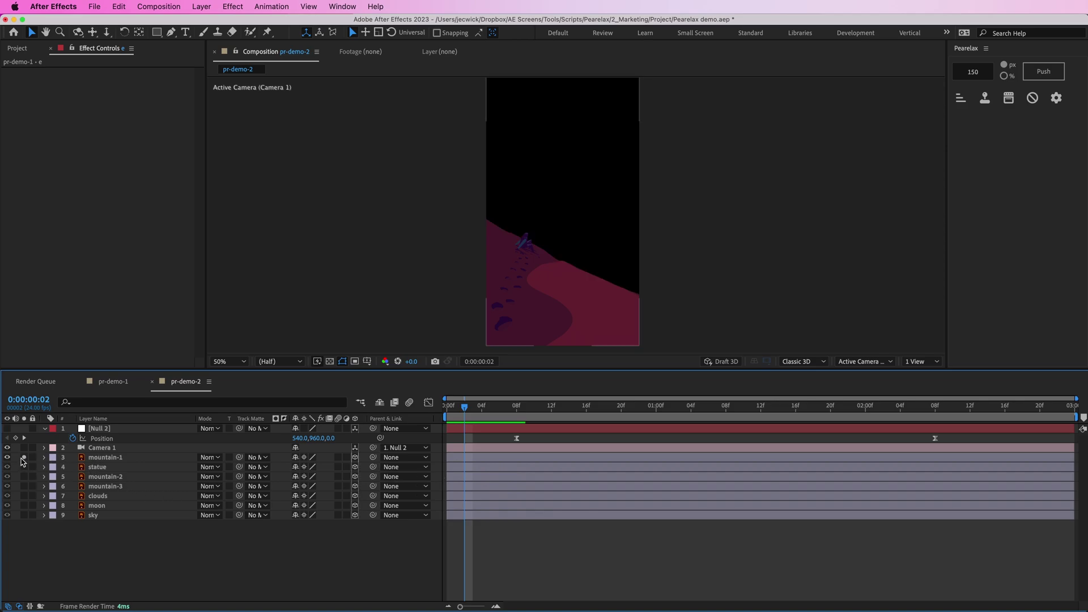
click(24, 457)
click(24, 467)
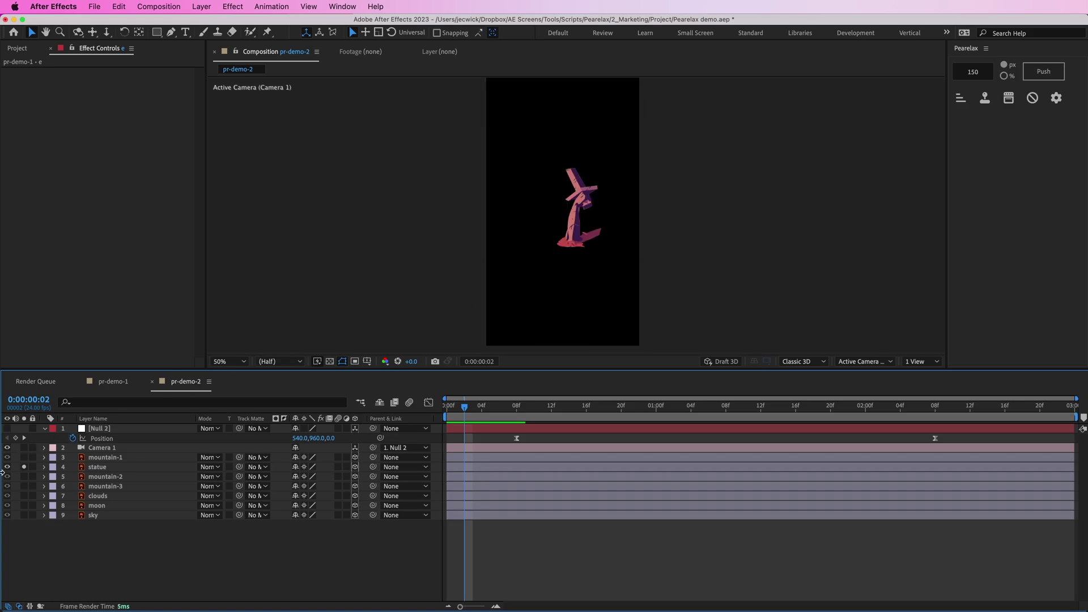
click(24, 467)
click(23, 476)
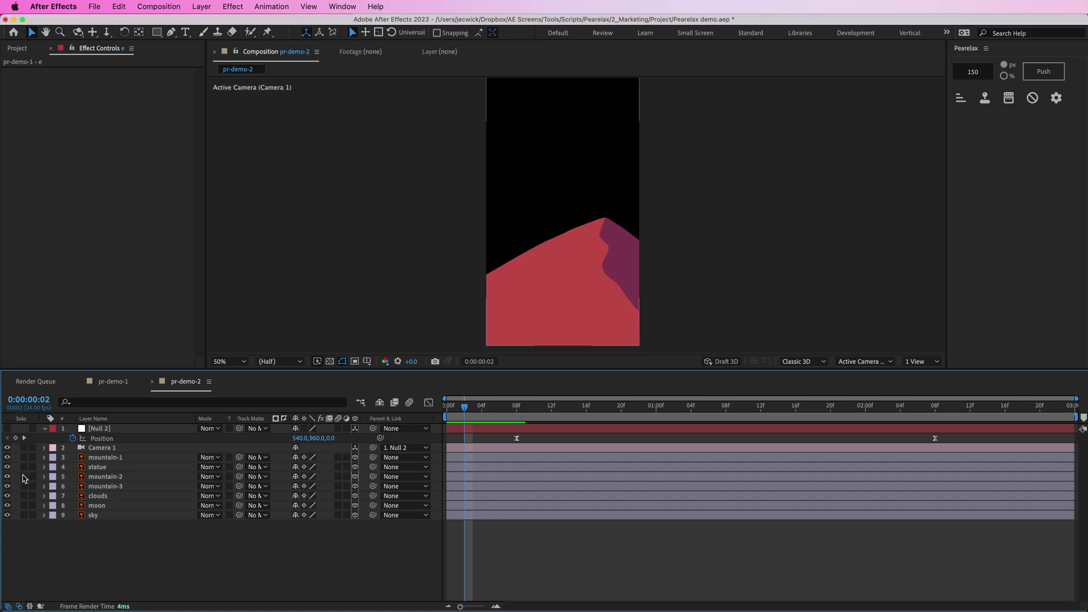
click(23, 477)
click(24, 486)
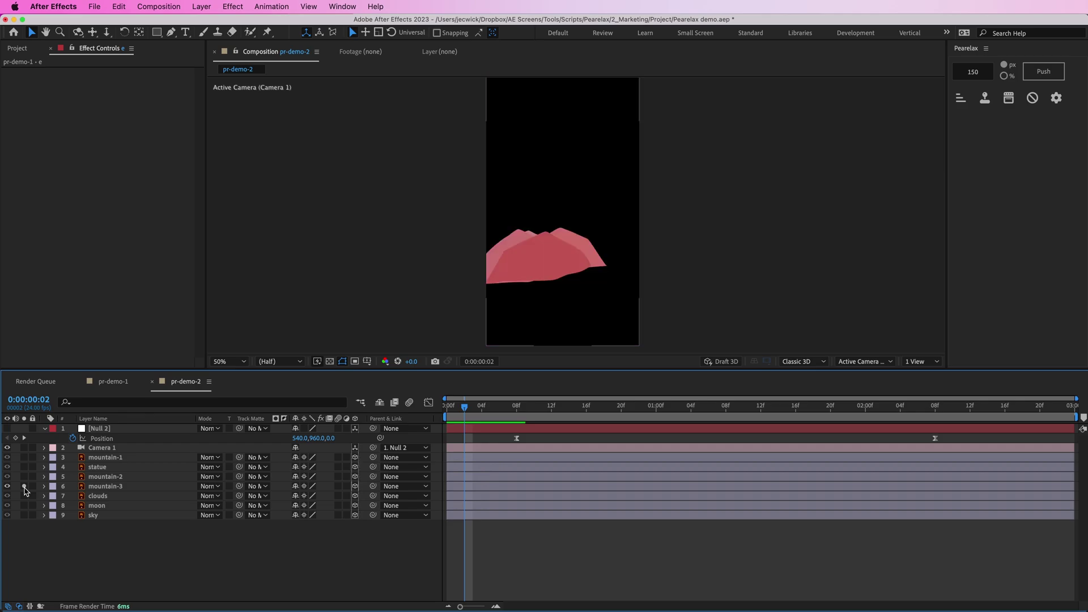
click(24, 487)
click(24, 496)
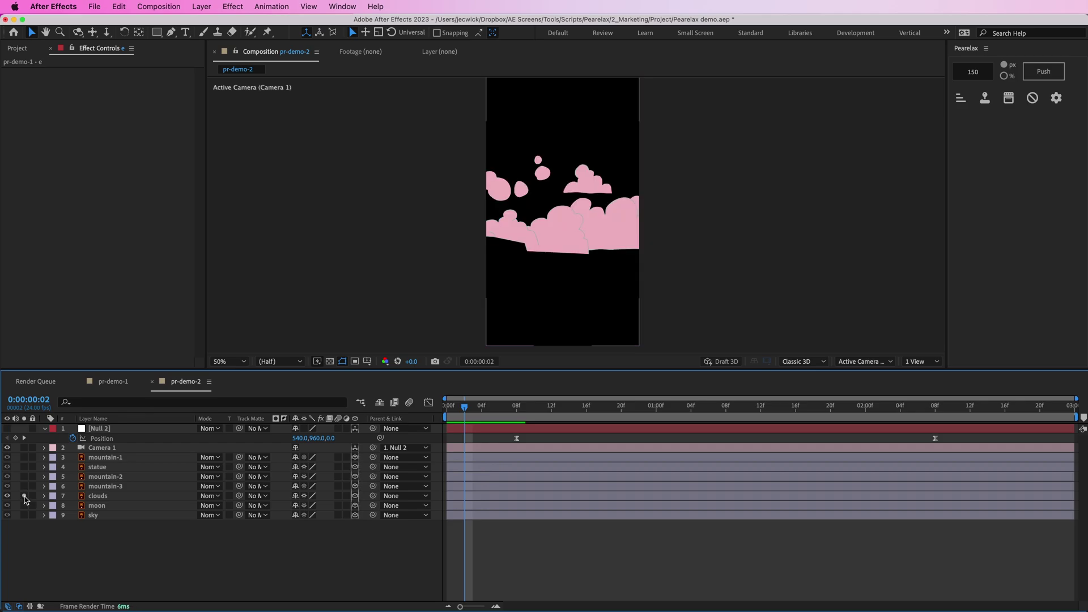
click(23, 496)
click(24, 506)
click(24, 506)
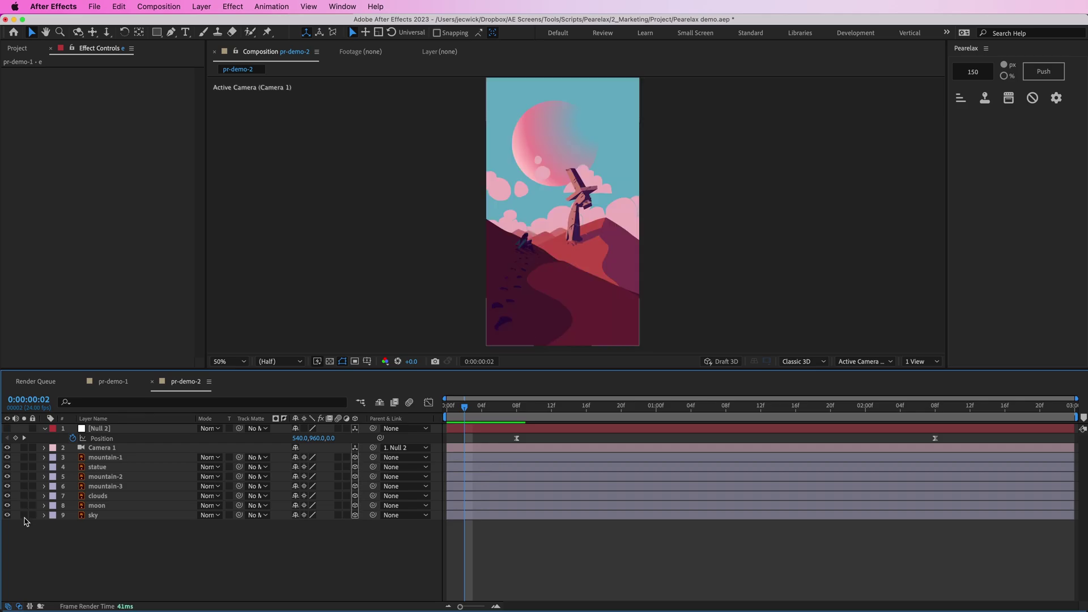
click(23, 515)
click(24, 515)
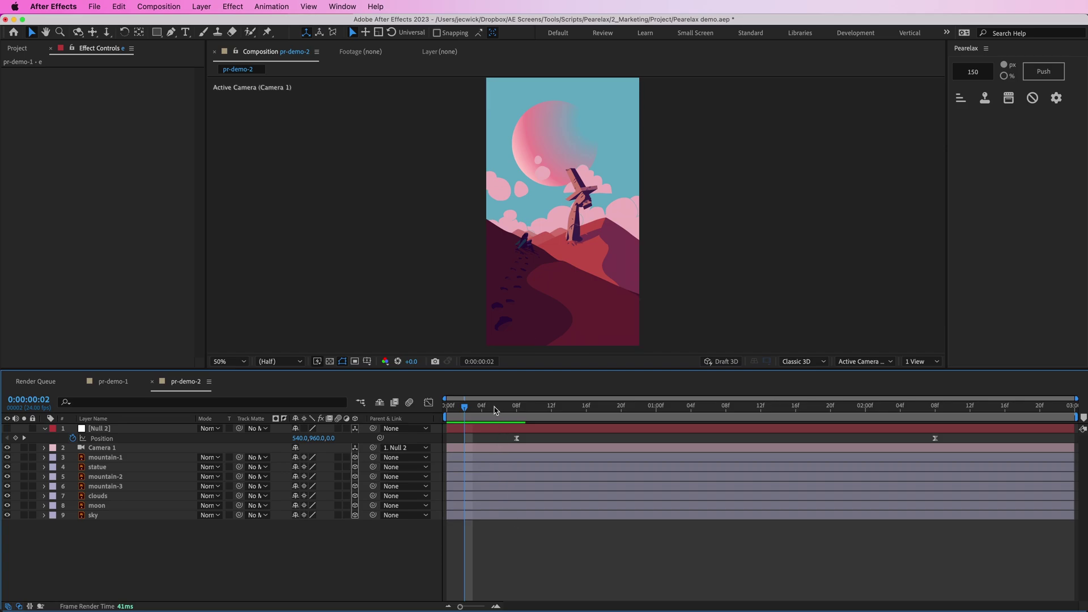
click(499, 407)
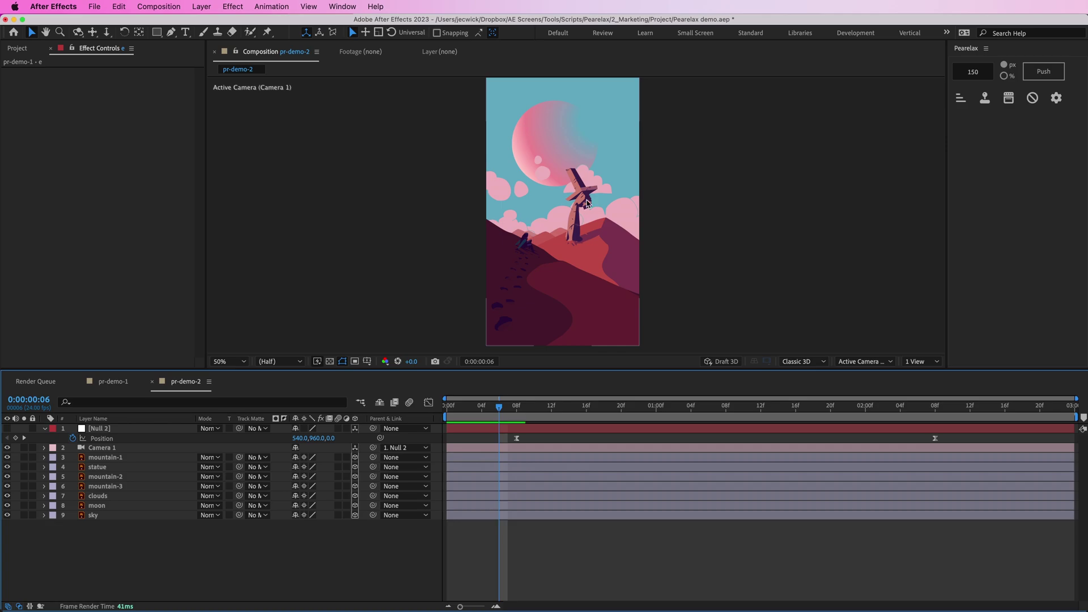
mouse_move(498, 407)
mouse_down()
mouse_move(543, 409)
mouse_move(509, 407)
mouse_up()
key(space)
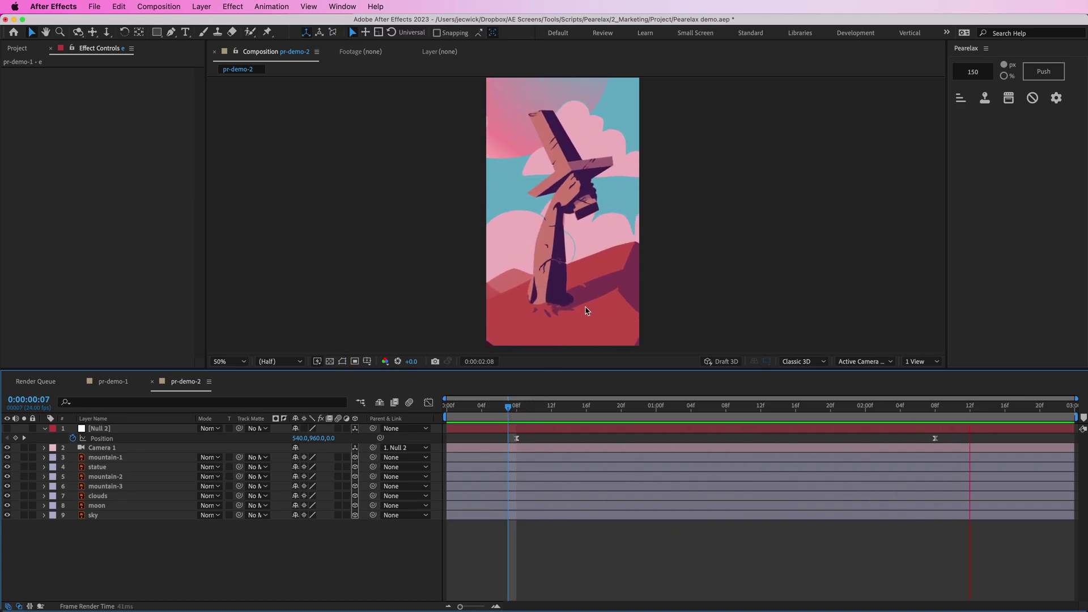
key(space)
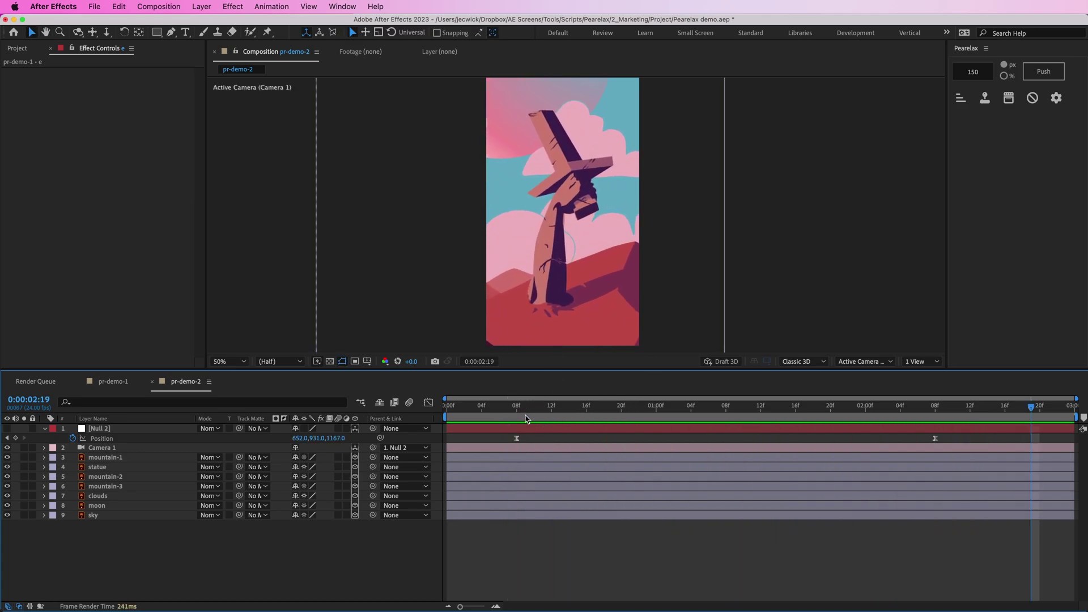
drag(526, 419, 499, 423)
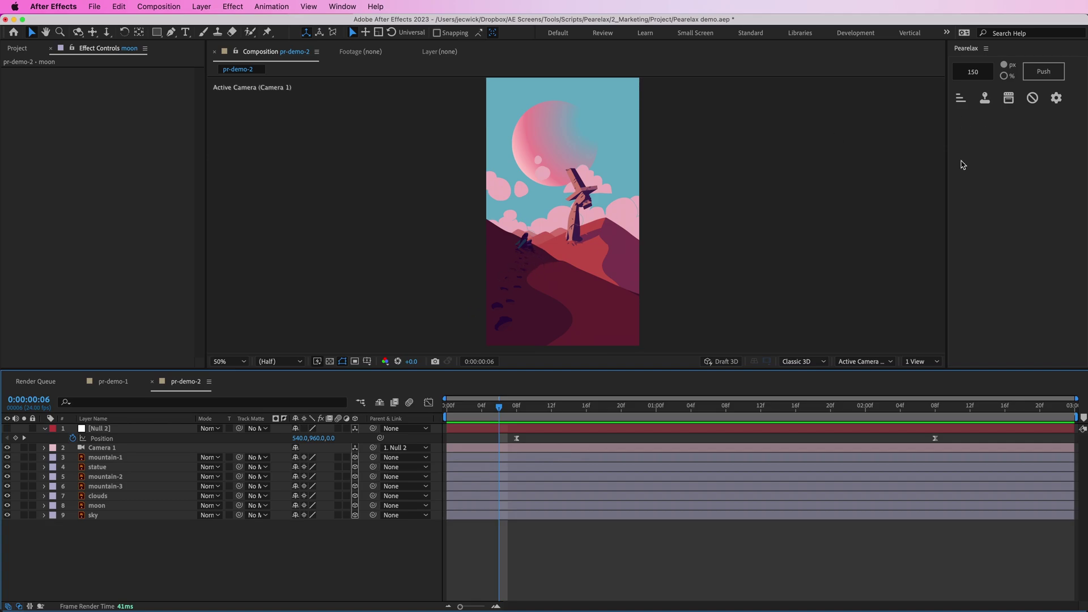
click(97, 517)
click(95, 516)
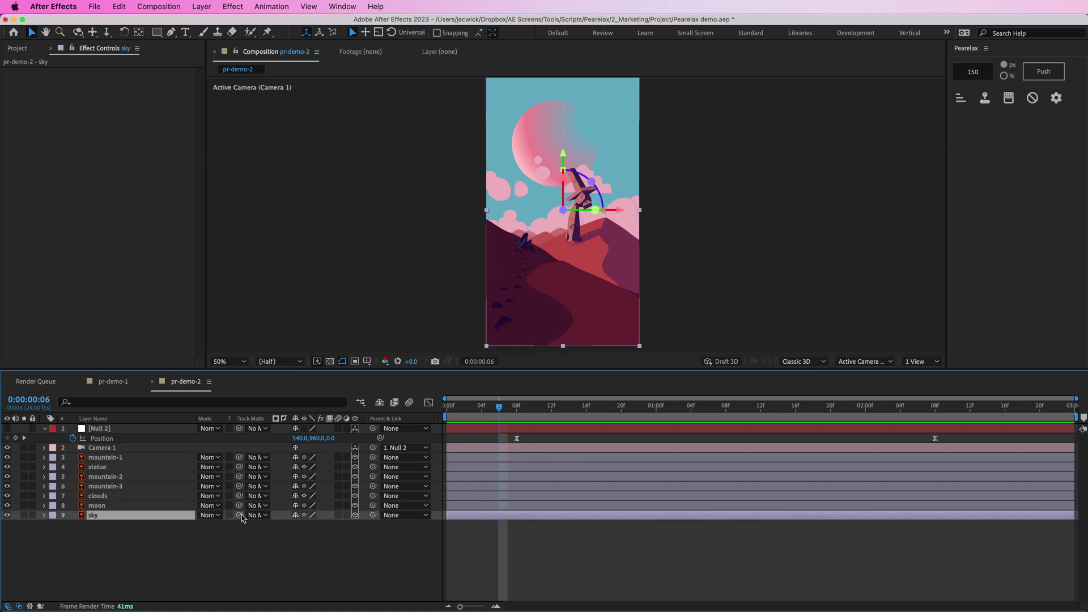
click(355, 515)
click(366, 540)
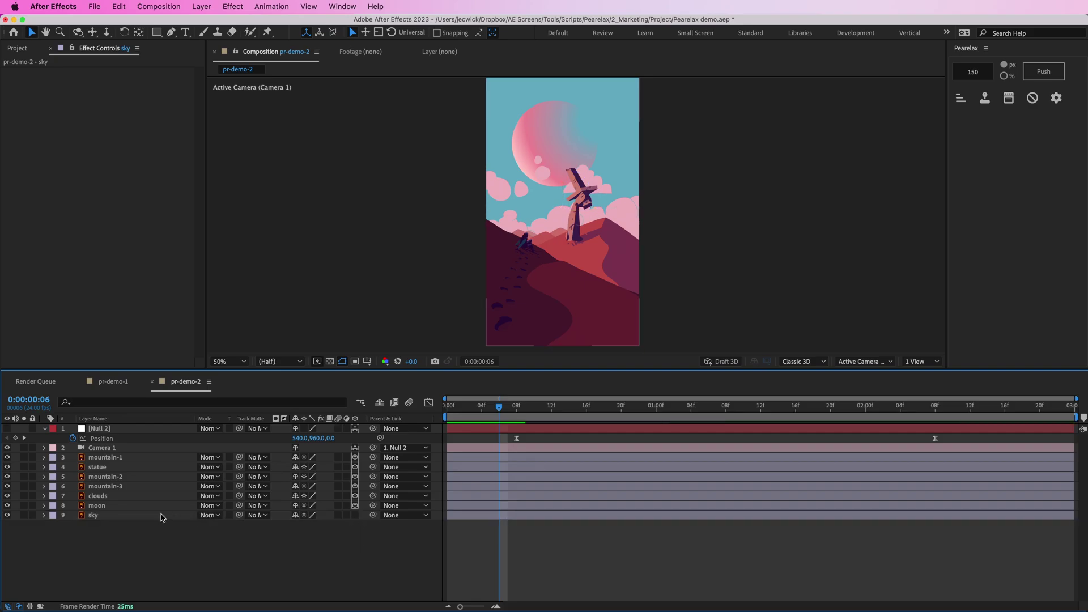
click(23, 515)
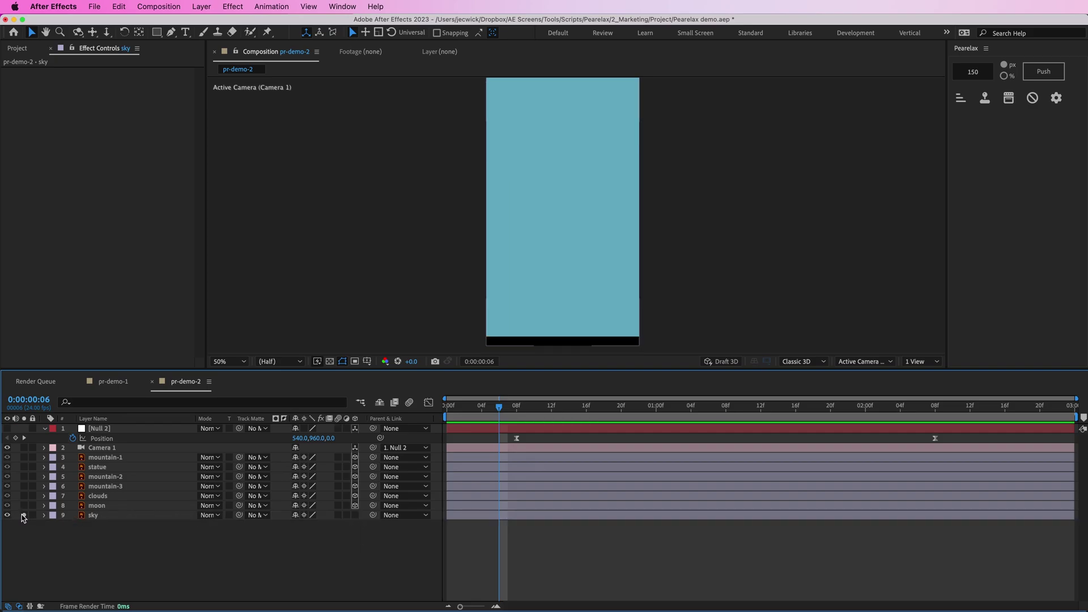
click(23, 515)
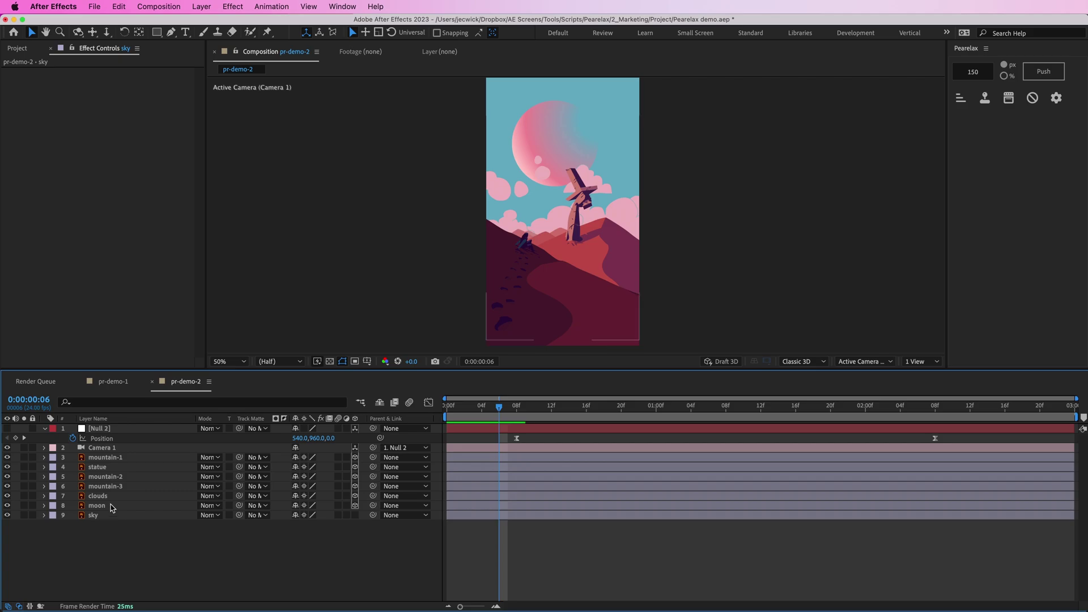
click(112, 459)
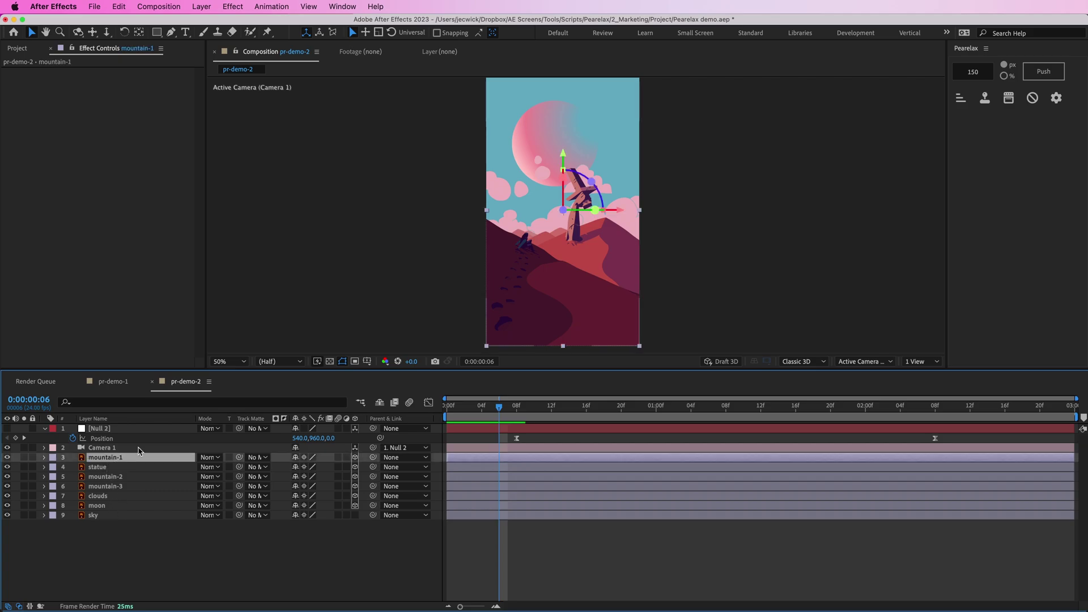
click(546, 291)
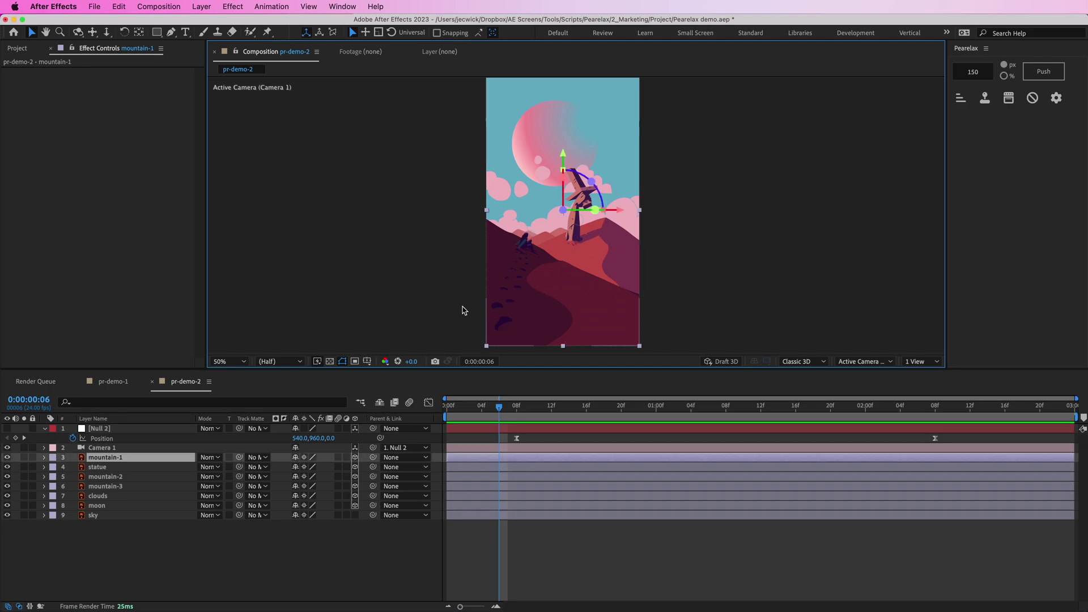
- Stagger statue, mountain-2, mountain-3, clouds and moon back in 250-pixel depth steps
click(555, 448)
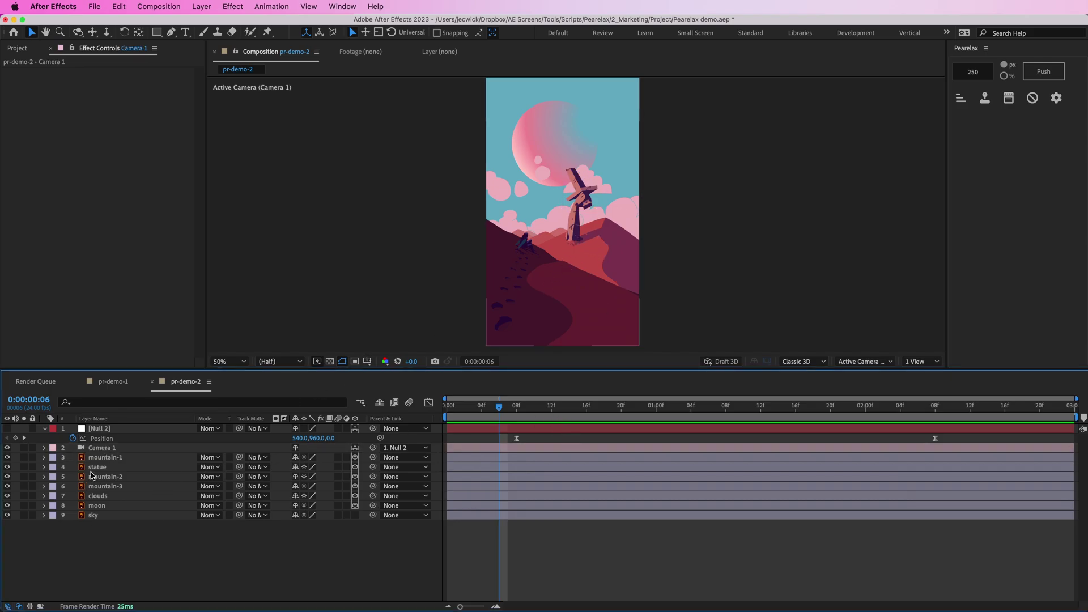
click(99, 468)
shift+click(108, 506)
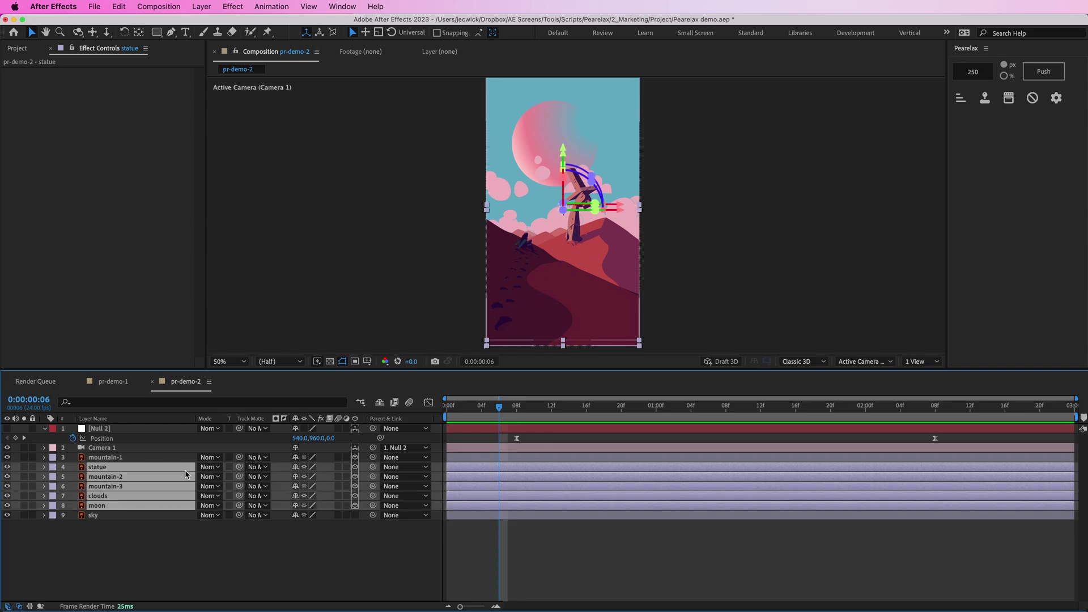
click(977, 85)
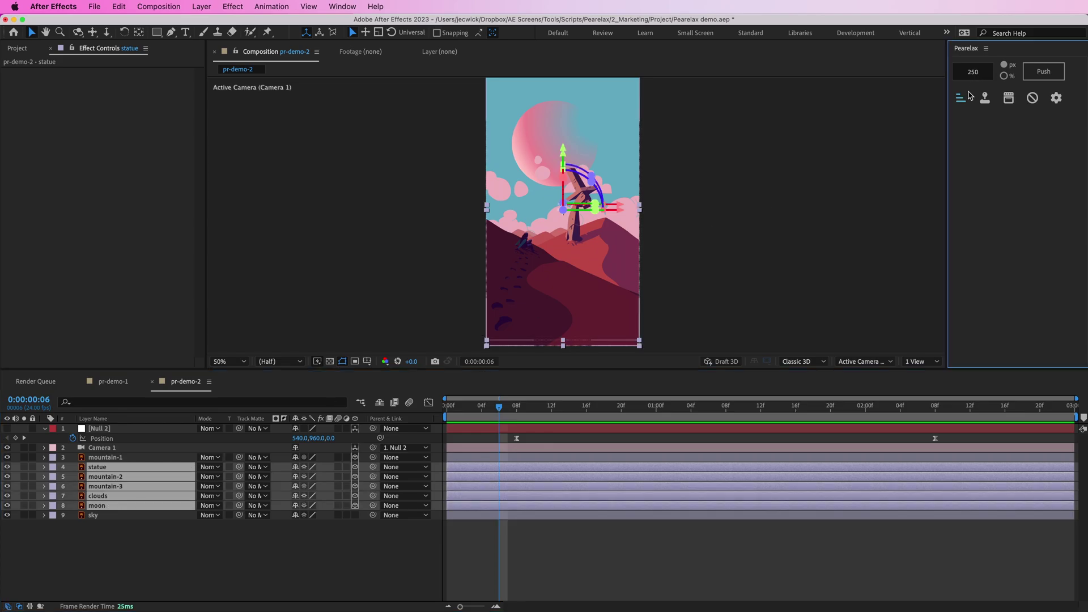
click(962, 101)
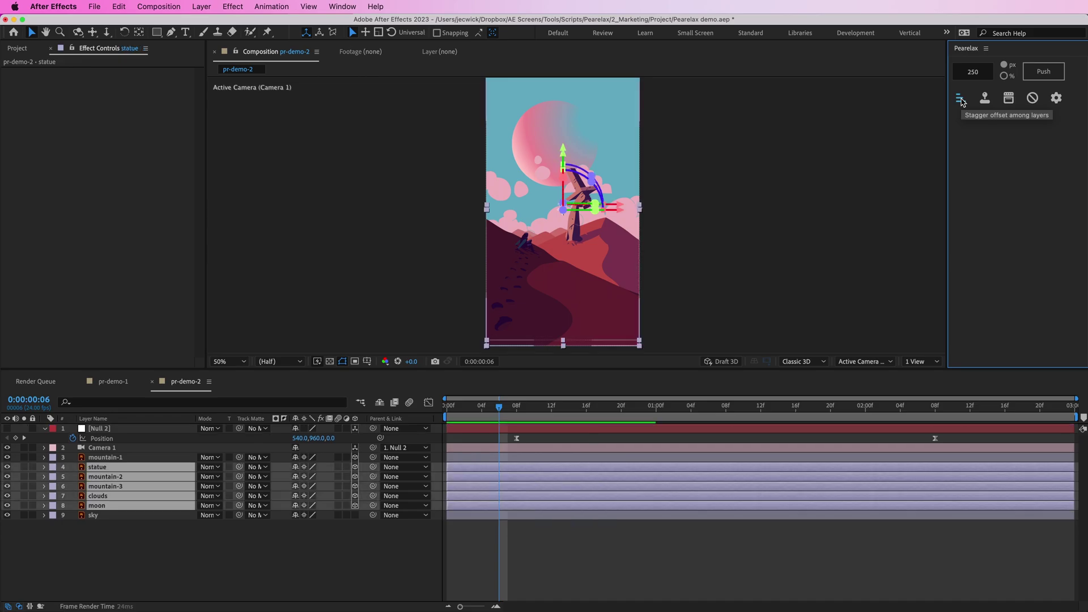
click(725, 532)
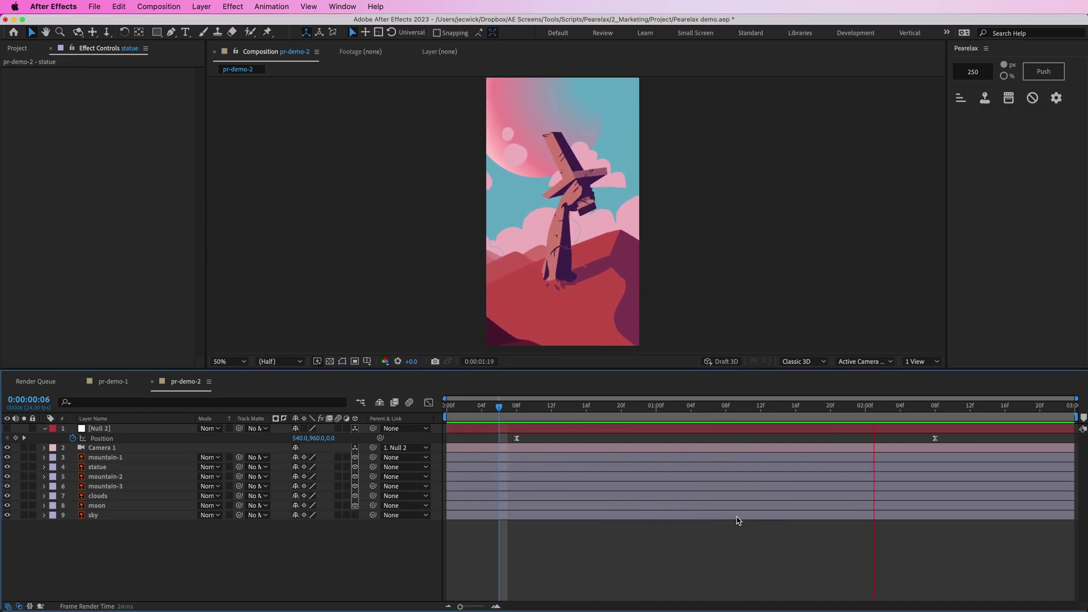
- Preview and scrub the camera push-in back and forth to check the parallax
key(space)
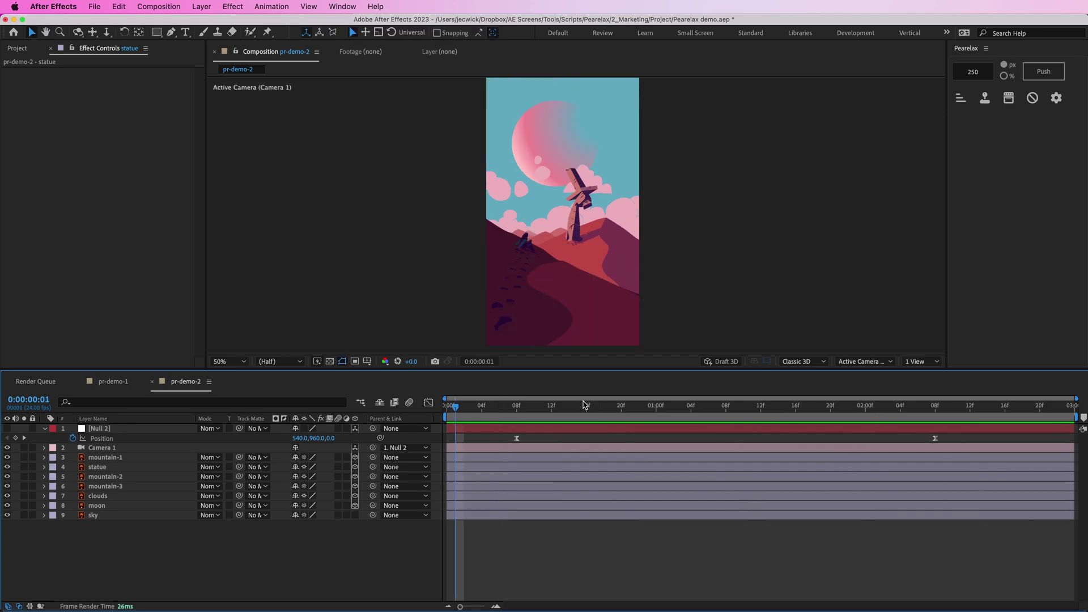
drag(546, 406, 700, 409)
drag(619, 411, 865, 423)
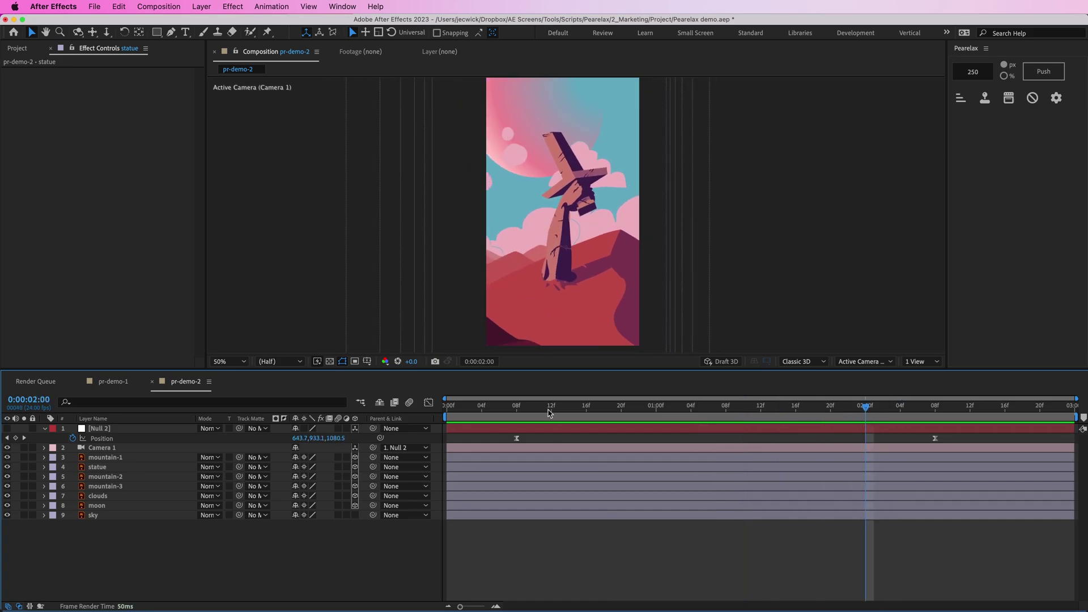
- Push the moon layer 4000 pixels farther back and scrub around two seconds to review it
click(152, 506)
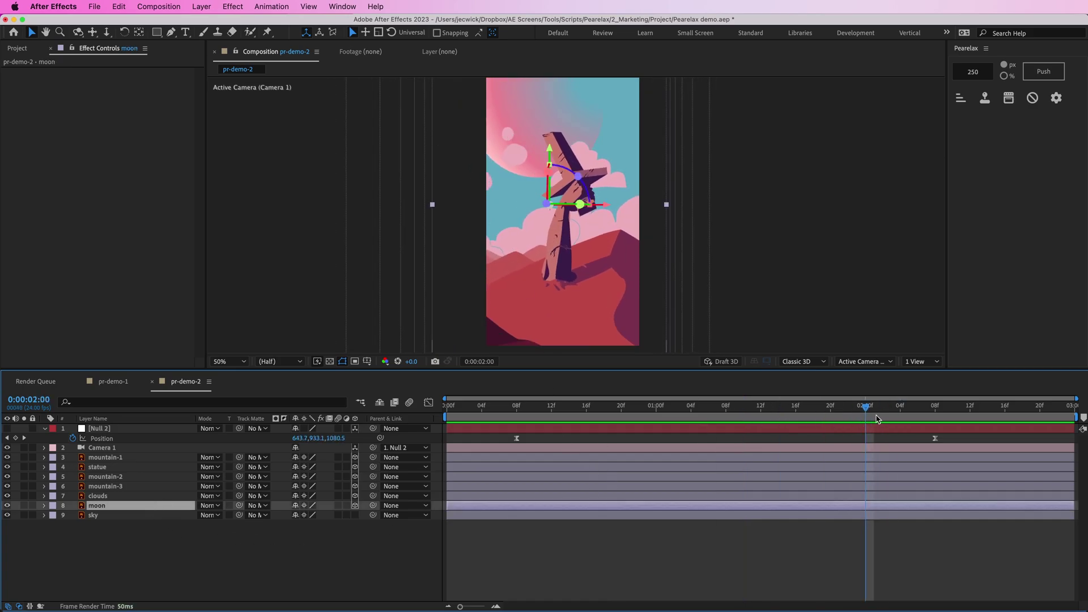
drag(878, 420, 935, 440)
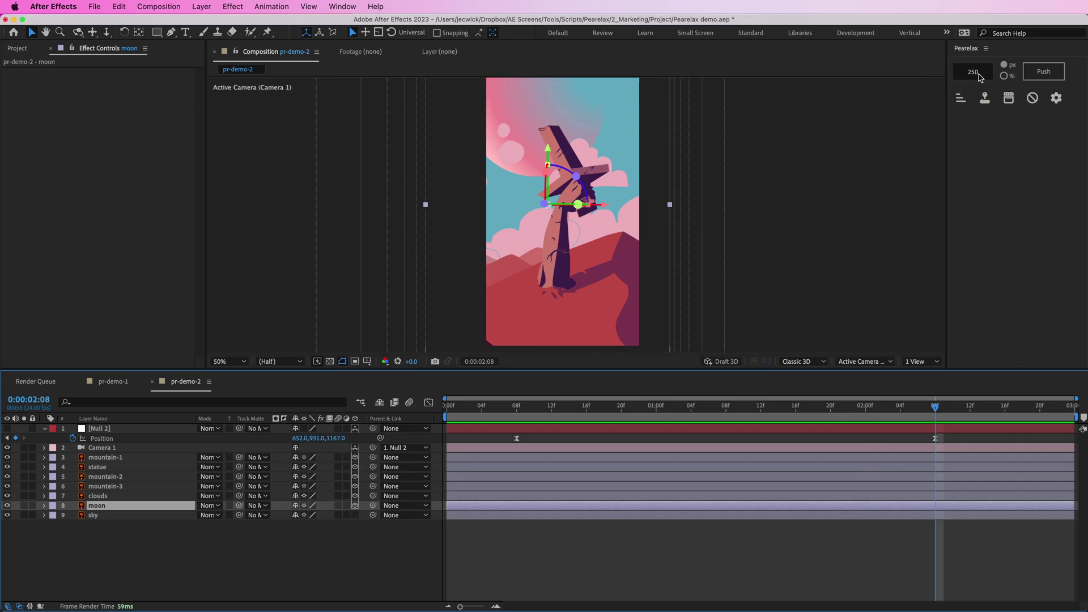
click(977, 77)
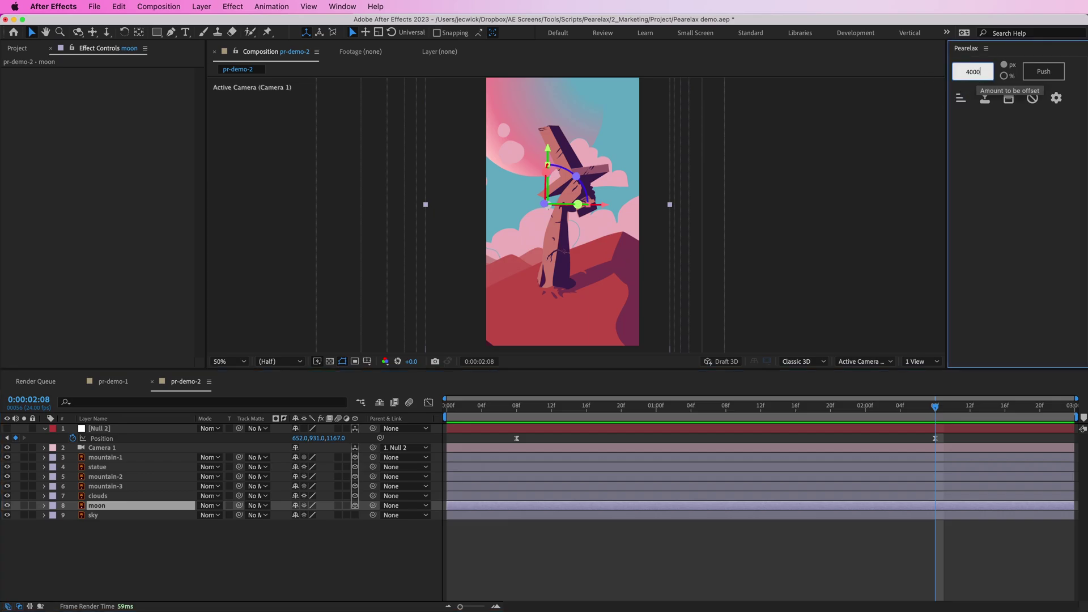
click(1043, 72)
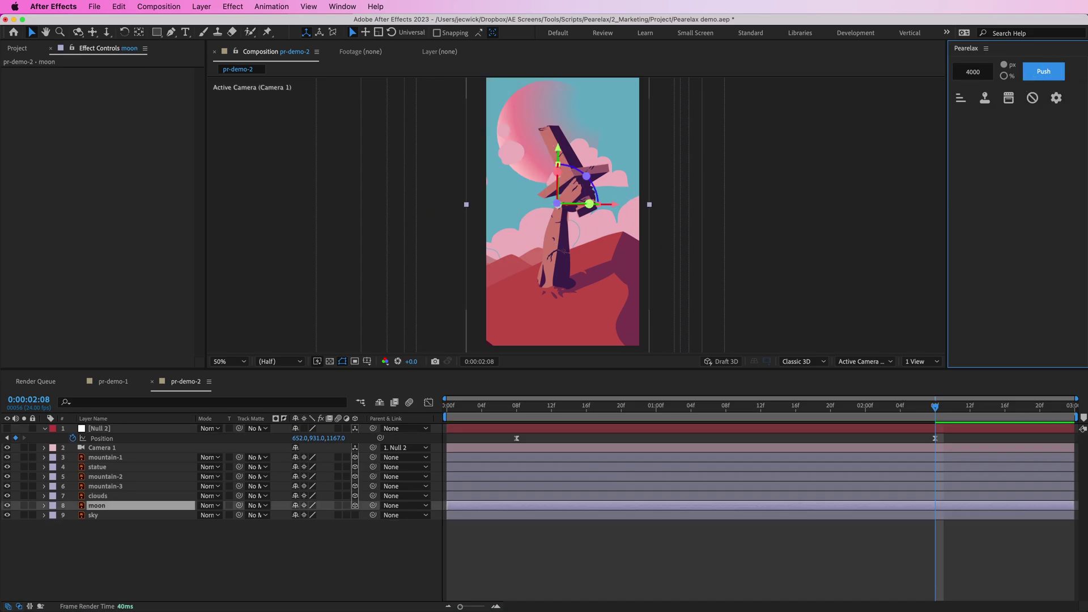
drag(937, 415, 882, 462)
- Push the clouds layer back 2500 pixels and play a preview from early in the push-in
click(118, 497)
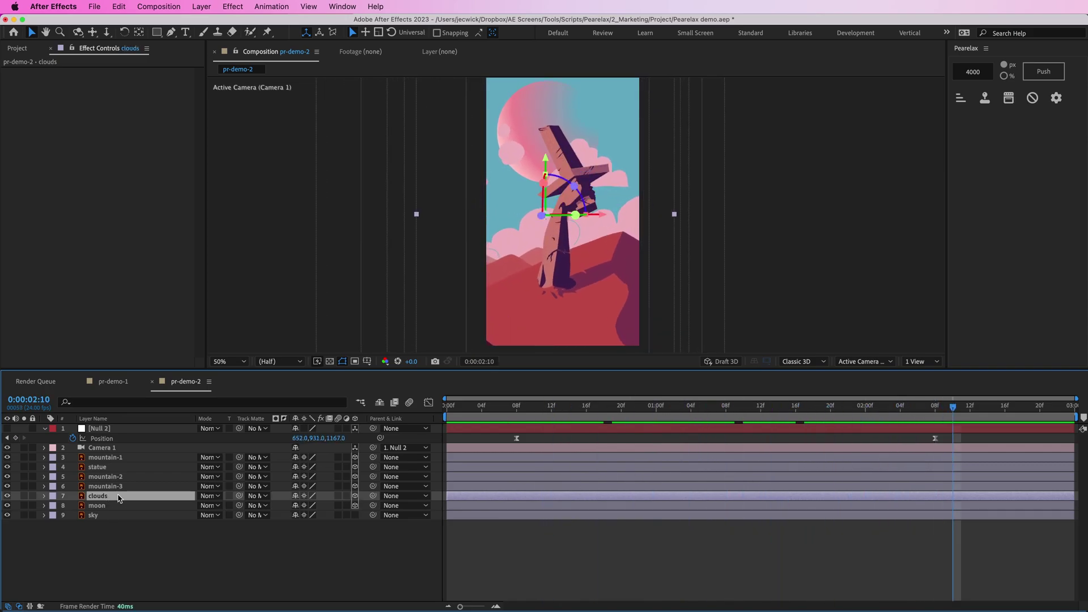
click(980, 71)
click(976, 70)
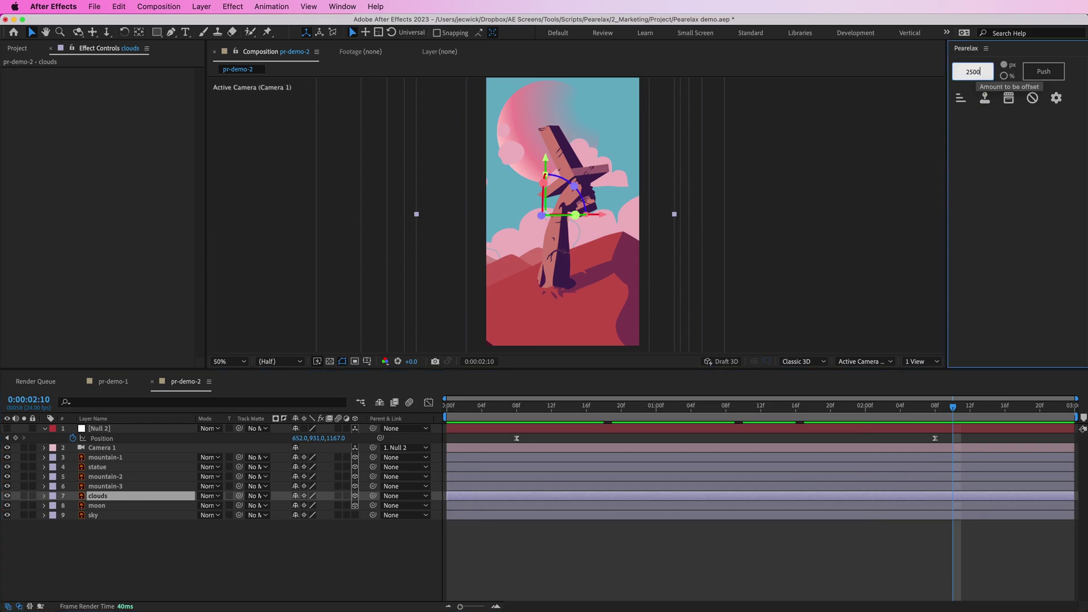
click(1044, 72)
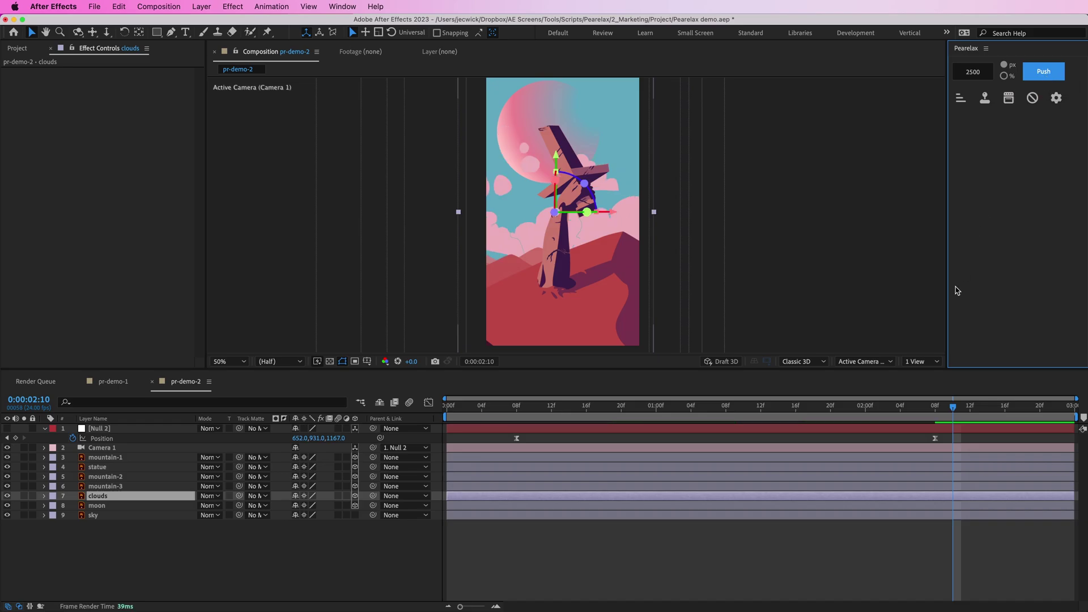
drag(953, 406, 507, 431)
key(space)
key(space)
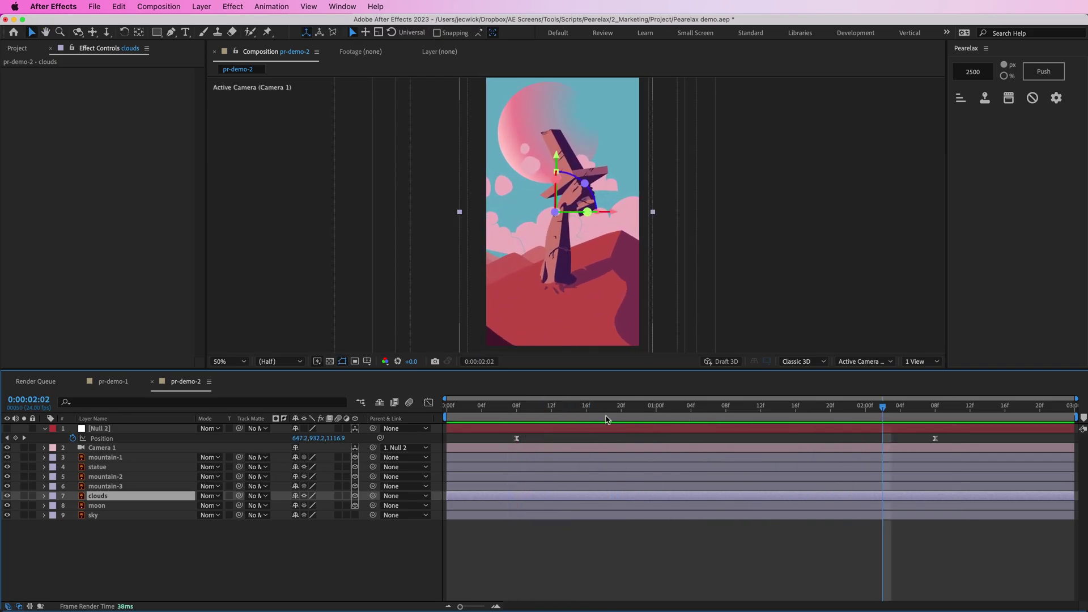
- Select mountain-3, move a few frames later, and set the Pearelax push amount to 500
click(129, 487)
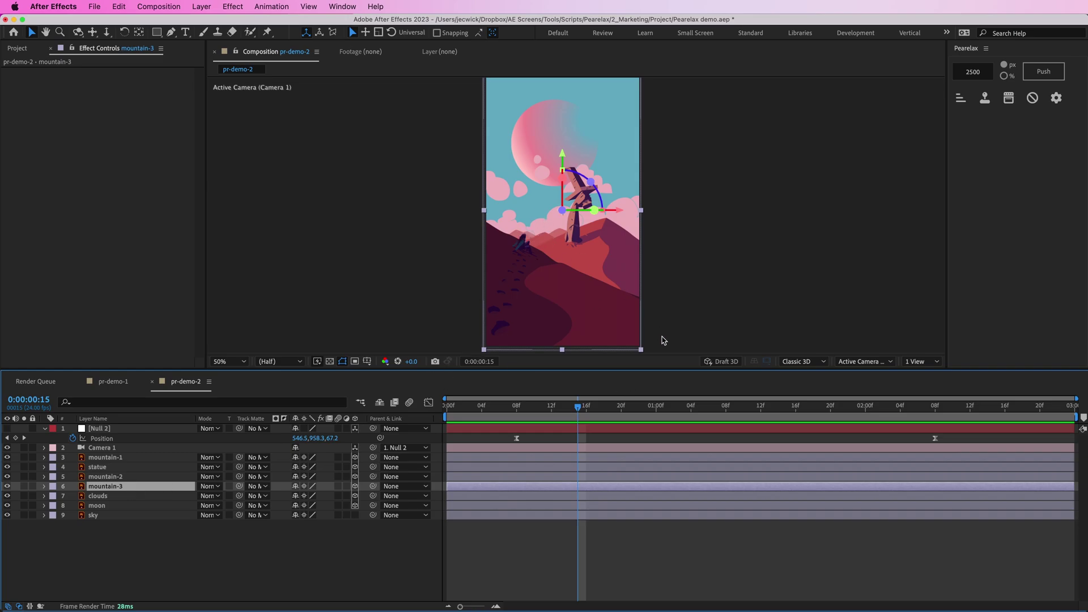
drag(602, 407, 621, 407)
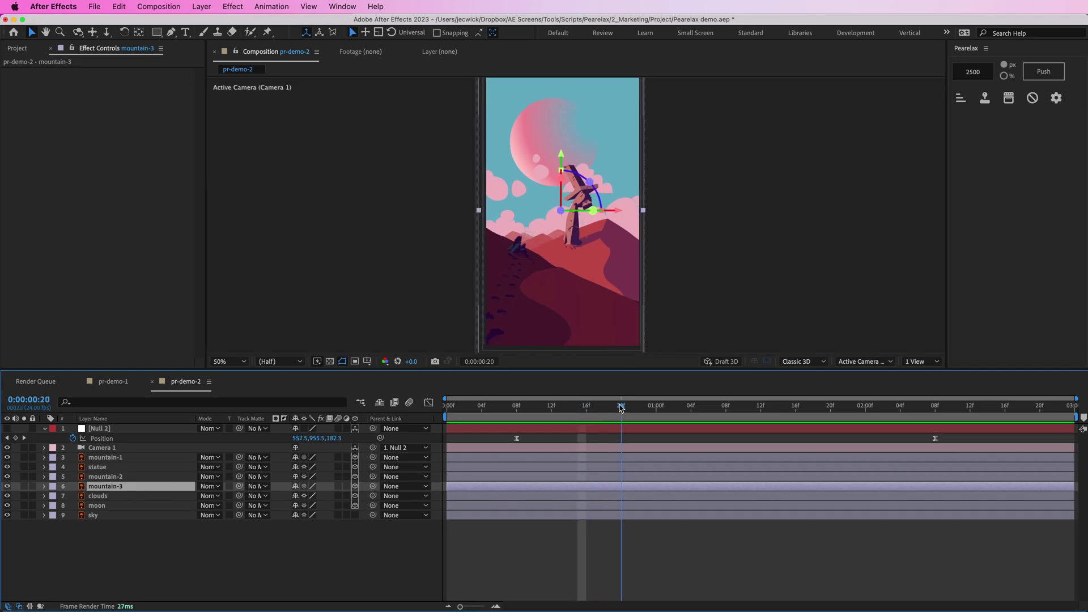
click(976, 75)
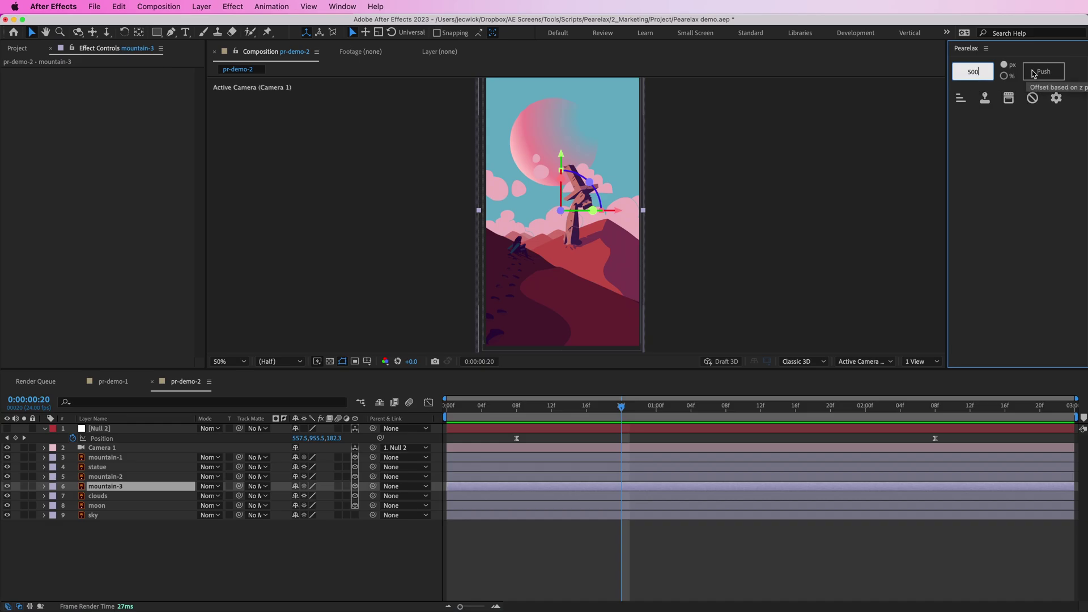